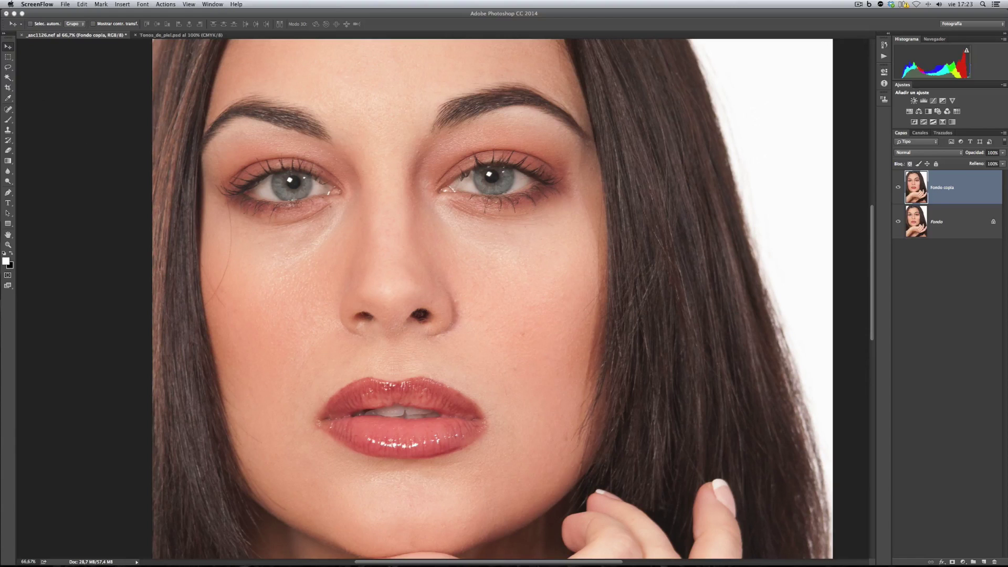
{"action": "left_click", "coordinate": [9, 110]}
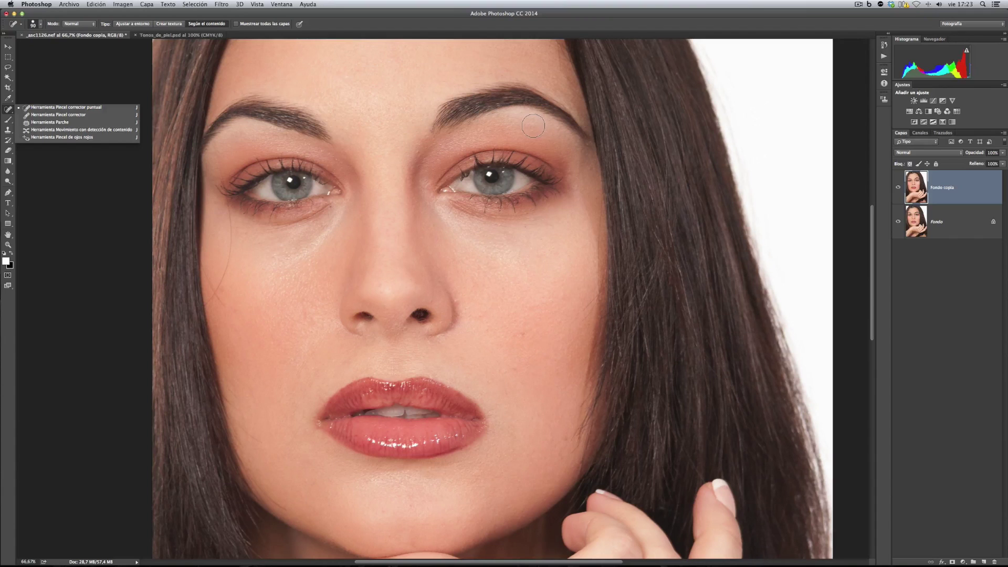
{"action": "left_click", "coordinate": [735, 16]}
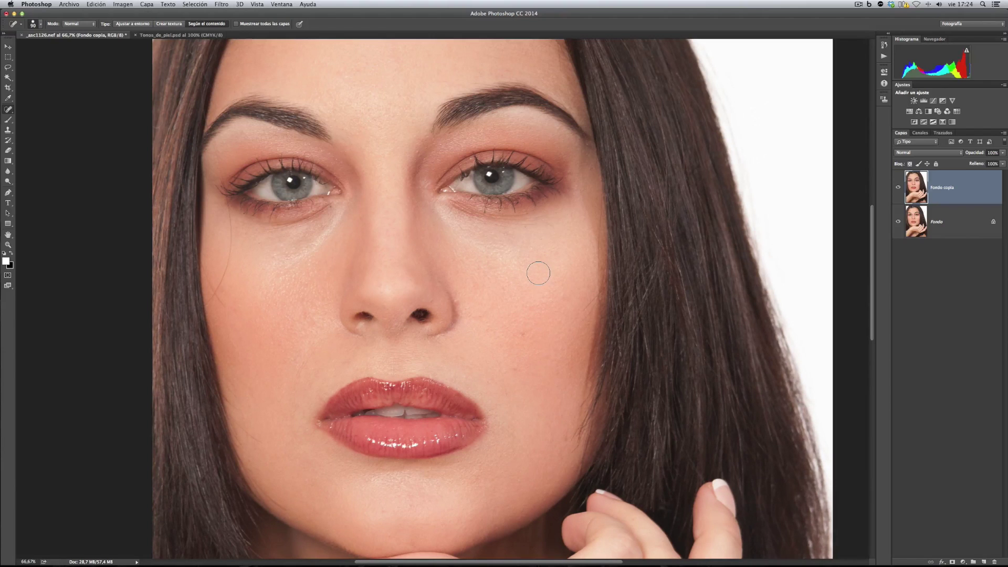
{"action": "key", "text": "super+minus"}
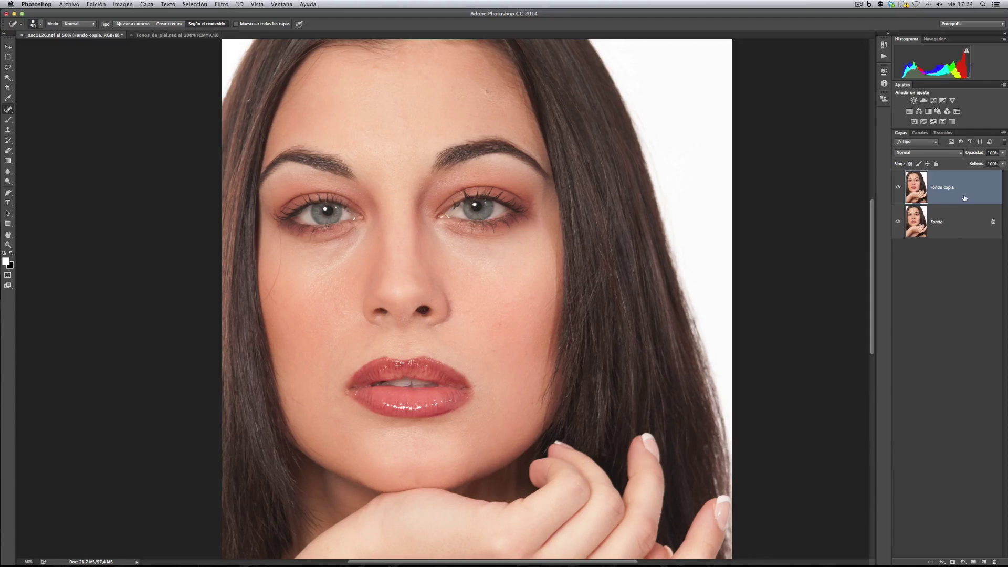
{"action": "right_click", "coordinate": [956, 228]}
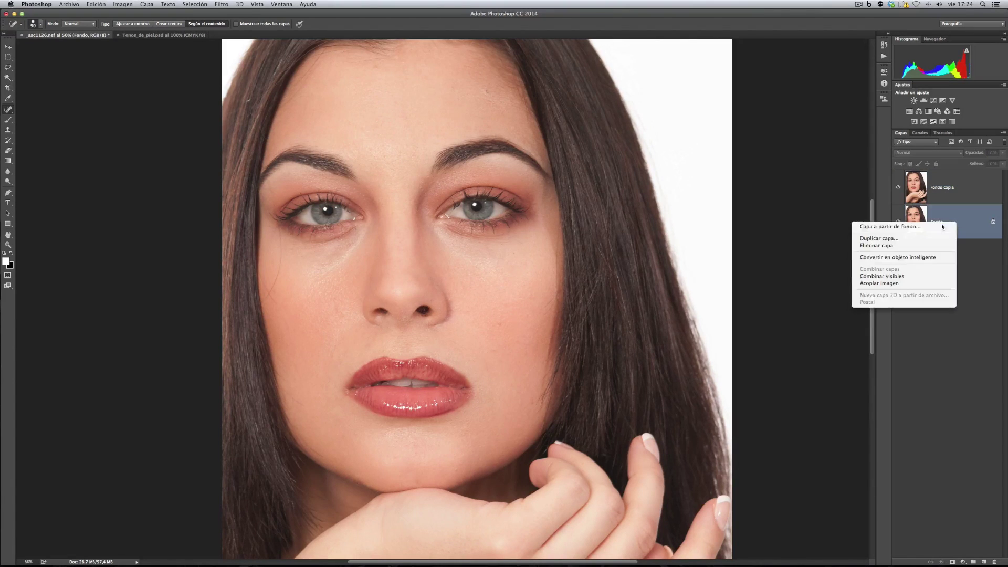
{"action": "left_click", "coordinate": [940, 239]}
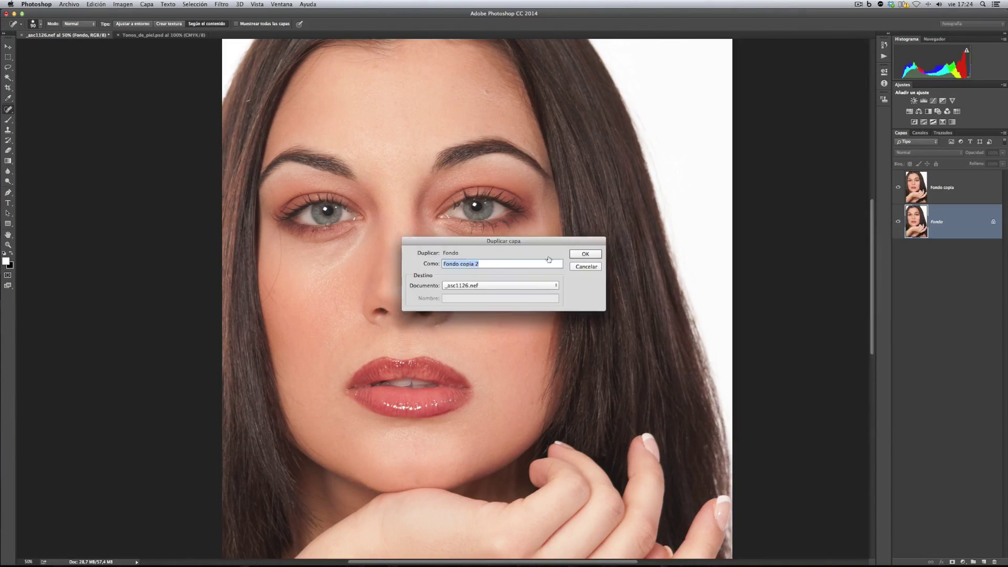
{"action": "left_click", "coordinate": [585, 267]}
Rename the copied background layer as "piel de porcelana".
{"action": "double_click", "coordinate": [945, 187]}
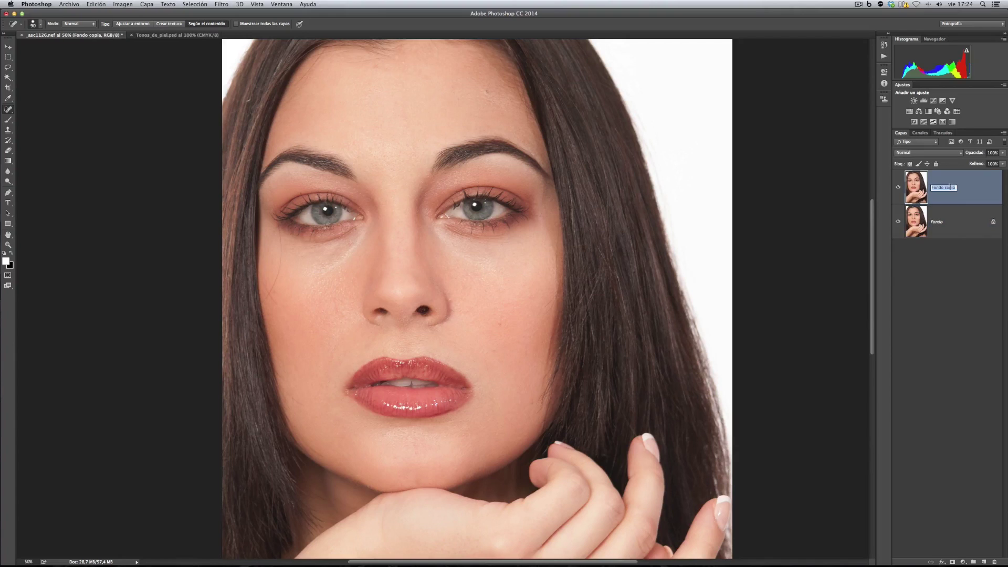
{"action": "type", "text": "piel de porcelana"}
{"action": "key", "text": "Return"}
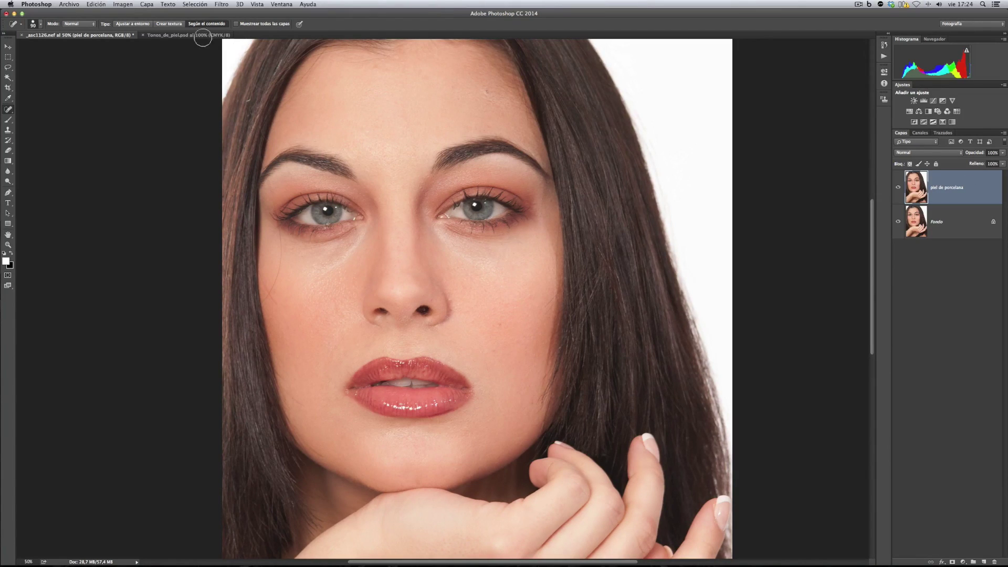
Apply a Gaussian blur with a radius of 13.4 pixels to the "piel de porcelana" layer.
{"action": "left_click", "coordinate": [222, 5]}
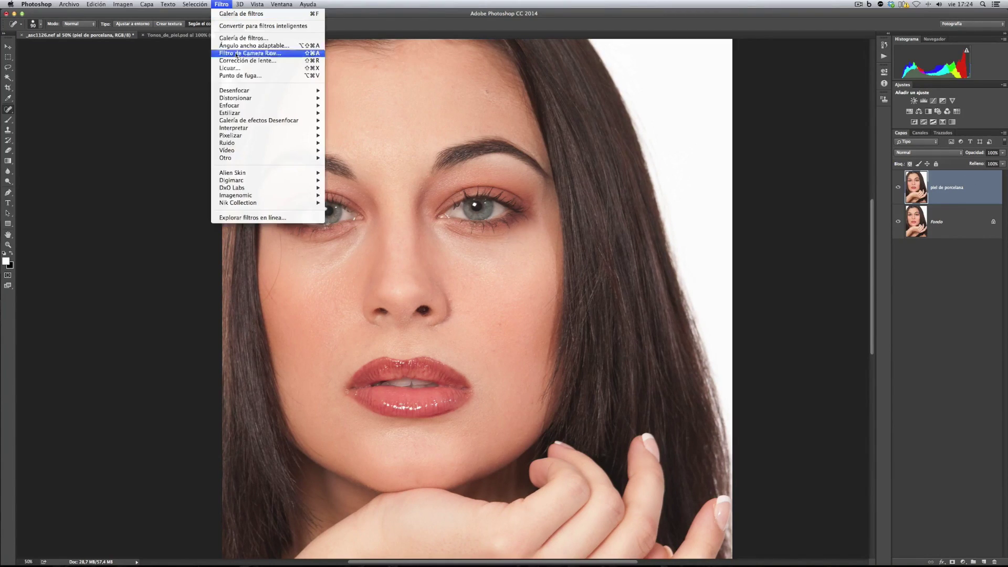
{"action": "mouse_move", "coordinate": [286, 92]}
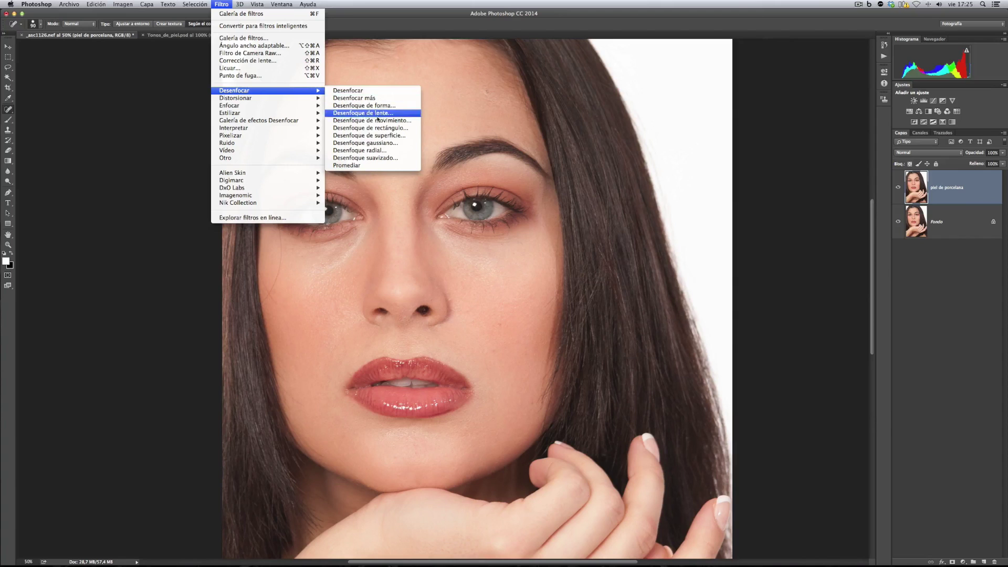
{"action": "left_click", "coordinate": [374, 143]}
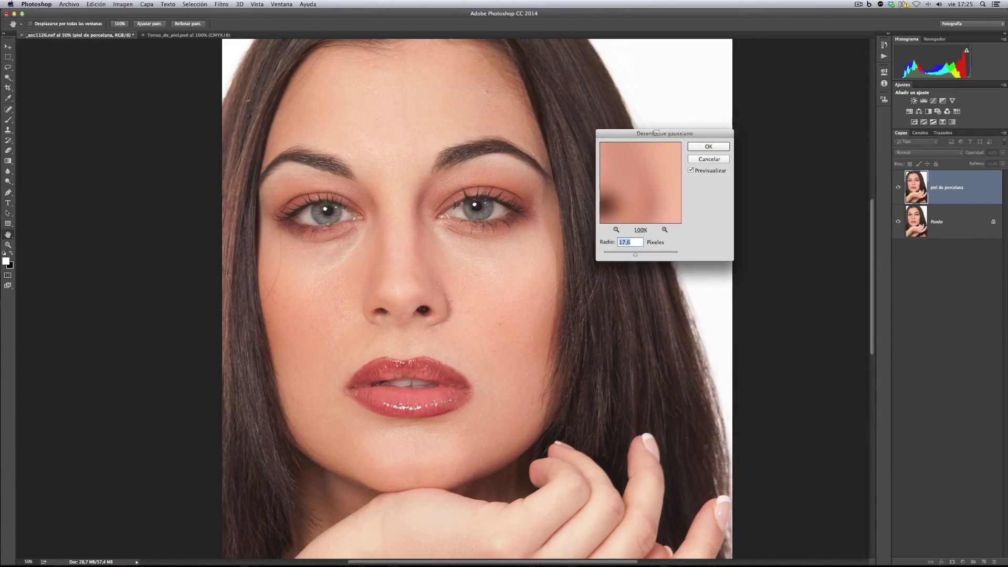
{"action": "left_click_drag", "start_coordinate": [656, 133], "coordinate": [791, 83]}
{"action": "left_click_drag", "start_coordinate": [771, 205], "coordinate": [763, 206]}
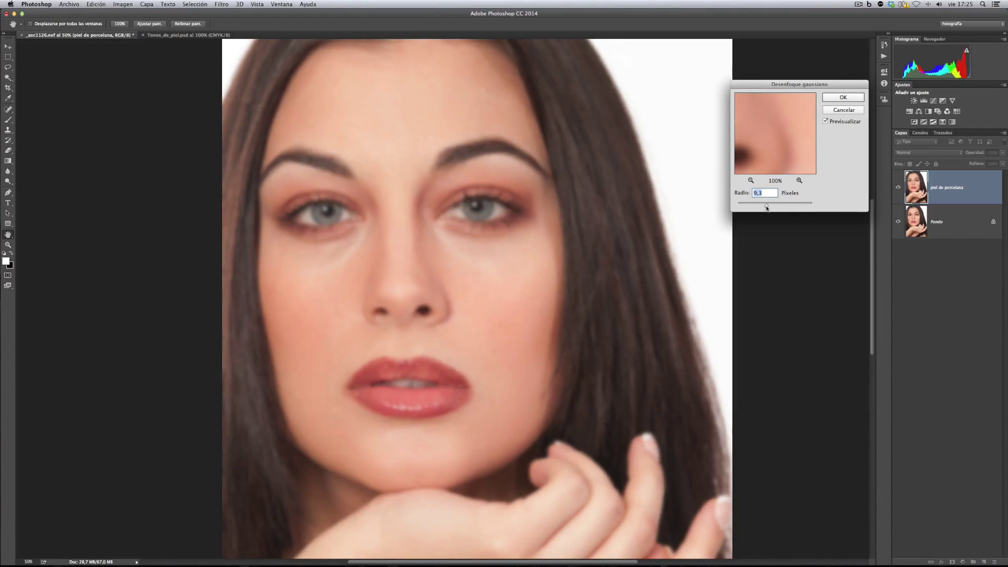
{"action": "left_click_drag", "start_coordinate": [766, 207], "coordinate": [768, 208]}
{"action": "left_click_drag", "start_coordinate": [768, 207], "coordinate": [769, 207]}
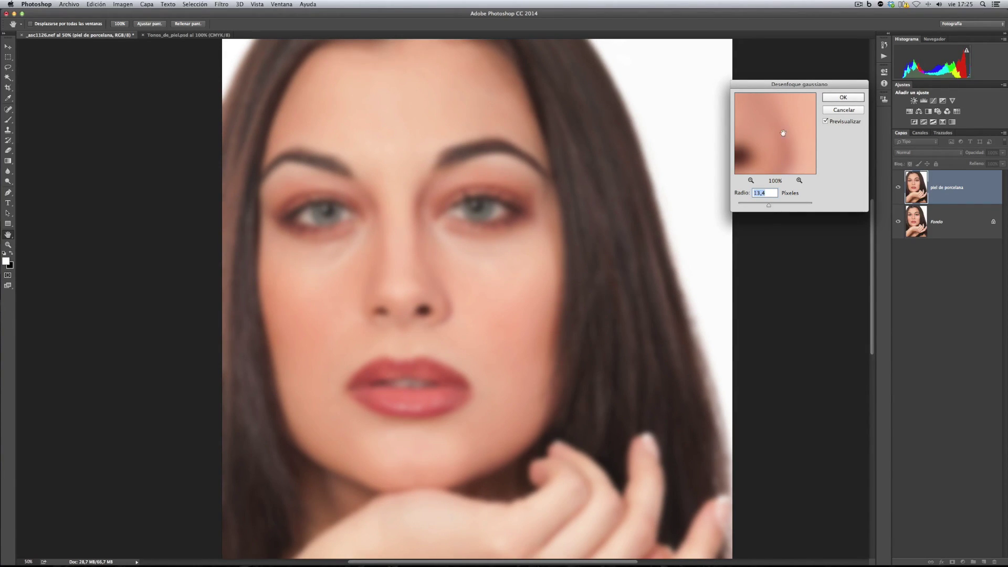
{"action": "left_click_drag", "start_coordinate": [799, 84], "coordinate": [802, 80]}
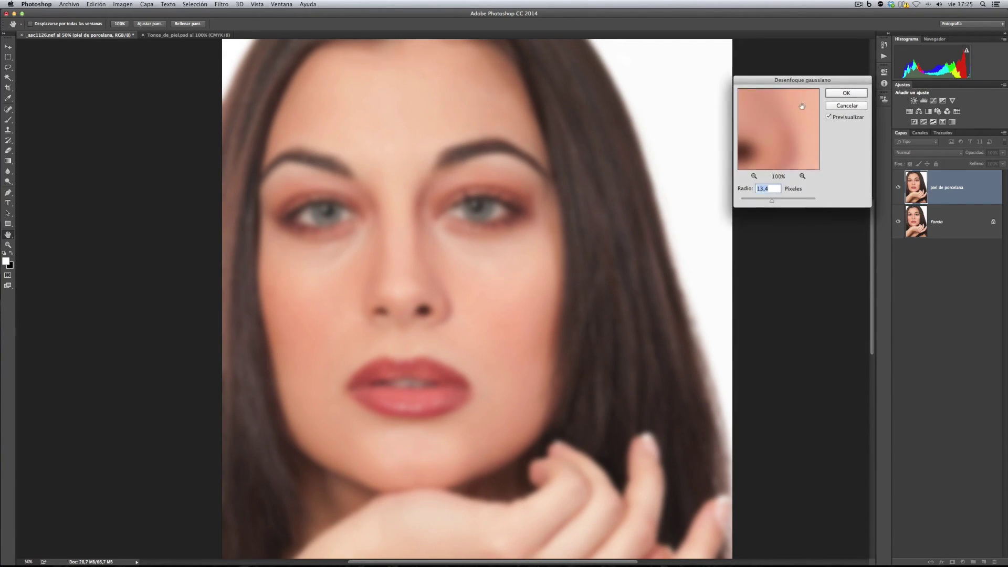
{"action": "left_click", "coordinate": [846, 93]}
{"action": "key", "text": "j"}
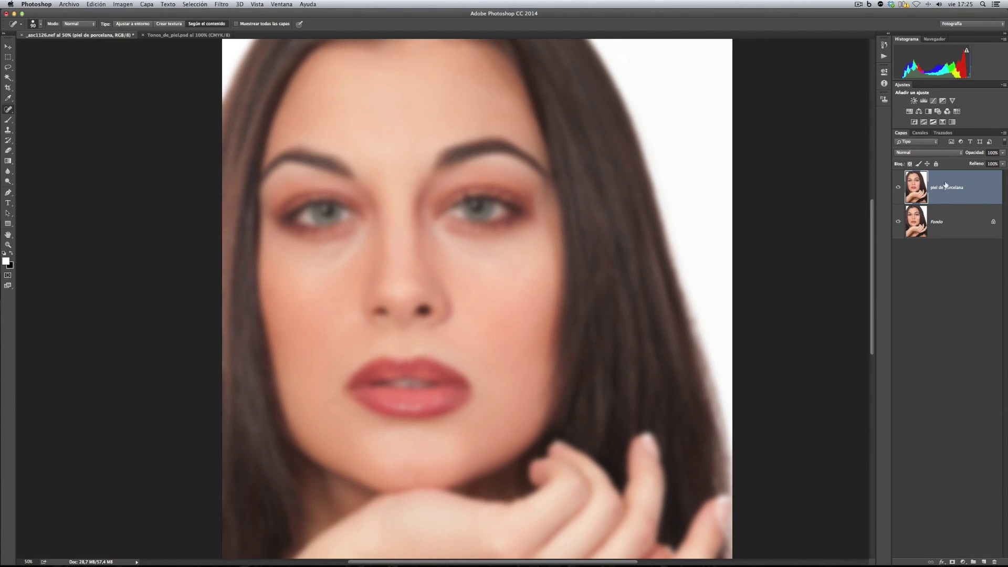
Add a black mask to the blurred layer and reveal the blur over cheeks and nose with a white brush, reducing its size to 125.
{"action": "left_click", "coordinate": [951, 561], "text": "alt"}
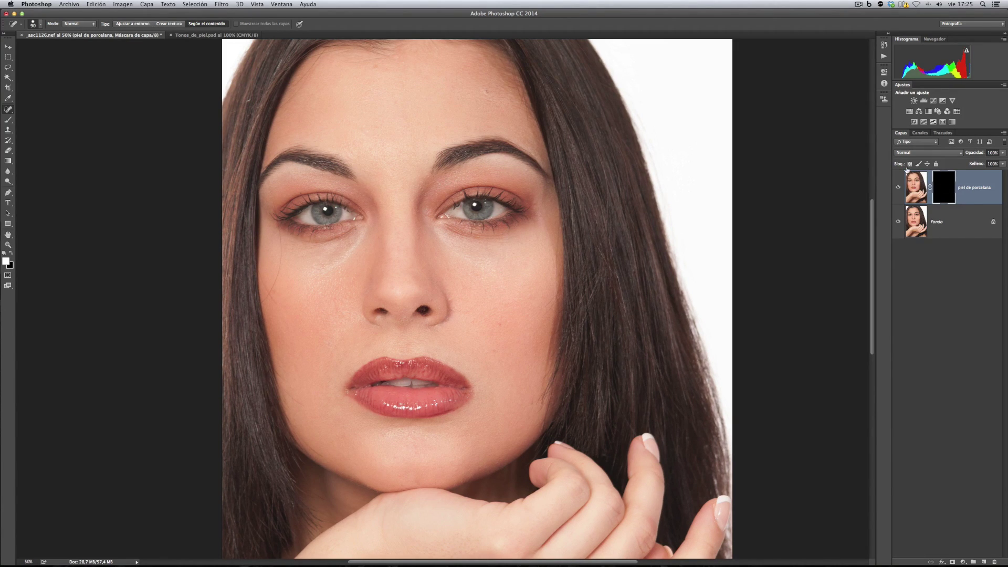
{"action": "left_click", "coordinate": [8, 120]}
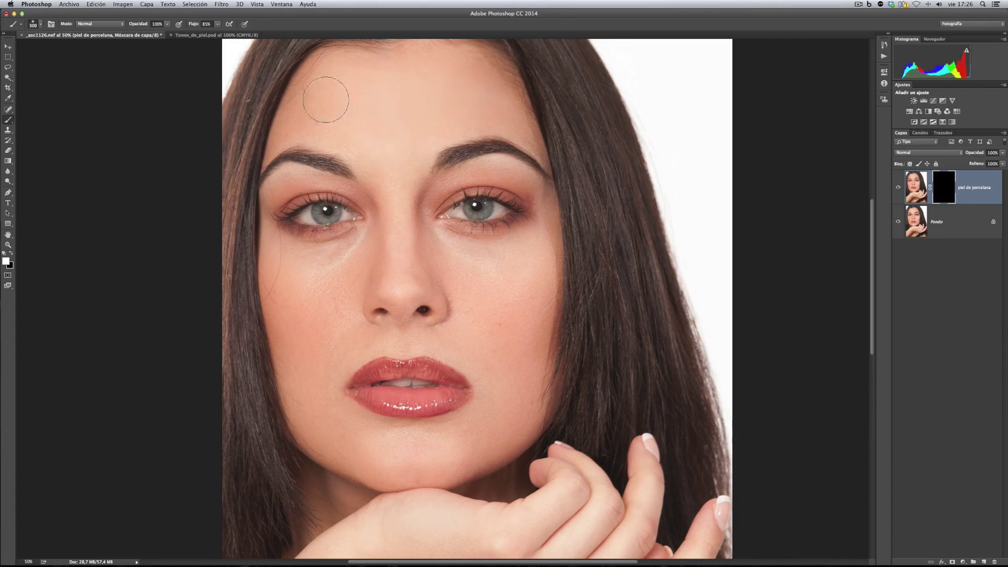
{"action": "mouse_move", "coordinate": [395, 232]}
{"action": "left_mouse_down"}
{"action": "mouse_move", "coordinate": [509, 264]}
{"action": "mouse_move", "coordinate": [537, 249]}
{"action": "mouse_move", "coordinate": [509, 315]}
{"action": "mouse_move", "coordinate": [515, 336]}
{"action": "mouse_move", "coordinate": [490, 342]}
{"action": "mouse_move", "coordinate": [478, 296]}
{"action": "mouse_move", "coordinate": [464, 345]}
{"action": "mouse_move", "coordinate": [496, 369]}
{"action": "mouse_move", "coordinate": [510, 361]}
{"action": "mouse_move", "coordinate": [521, 276]}
{"action": "mouse_move", "coordinate": [504, 327]}
{"action": "mouse_move", "coordinate": [479, 333]}
{"action": "mouse_move", "coordinate": [500, 356]}
{"action": "mouse_move", "coordinate": [465, 415]}
{"action": "mouse_move", "coordinate": [485, 418]}
{"action": "mouse_move", "coordinate": [522, 379]}
{"action": "mouse_move", "coordinate": [524, 411]}
{"action": "mouse_move", "coordinate": [545, 252]}
{"action": "mouse_move", "coordinate": [546, 299]}
{"action": "mouse_move", "coordinate": [543, 223]}
{"action": "left_mouse_up"}
{"action": "key", "text": "bracketleft"}
{"action": "key", "text": "bracketleft"}
{"action": "key", "text": "bracketleft"}
{"action": "key", "text": "bracketleft"}
{"action": "key", "text": "bracketleft"}
{"action": "mouse_move", "coordinate": [465, 165]}
{"action": "left_mouse_down"}
{"action": "mouse_move", "coordinate": [438, 188]}
{"action": "mouse_move", "coordinate": [498, 161]}
{"action": "mouse_move", "coordinate": [538, 180]}
{"action": "mouse_move", "coordinate": [420, 165]}
{"action": "mouse_move", "coordinate": [427, 144]}
{"action": "mouse_move", "coordinate": [427, 278]}
{"action": "mouse_move", "coordinate": [397, 285]}
{"action": "mouse_move", "coordinate": [401, 304]}
{"action": "mouse_move", "coordinate": [434, 300]}
{"action": "mouse_move", "coordinate": [403, 321]}
{"action": "mouse_move", "coordinate": [455, 334]}
{"action": "mouse_move", "coordinate": [425, 343]}
{"action": "mouse_move", "coordinate": [493, 383]}
{"action": "mouse_move", "coordinate": [400, 340]}
{"action": "mouse_move", "coordinate": [414, 347]}
{"action": "mouse_move", "coordinate": [396, 327]}
{"action": "mouse_move", "coordinate": [385, 327]}
{"action": "mouse_move", "coordinate": [394, 344]}
{"action": "mouse_move", "coordinate": [332, 379]}
{"action": "mouse_move", "coordinate": [358, 325]}
{"action": "mouse_move", "coordinate": [356, 296]}
{"action": "mouse_move", "coordinate": [348, 304]}
{"action": "mouse_move", "coordinate": [380, 263]}
{"action": "mouse_move", "coordinate": [385, 283]}
{"action": "mouse_move", "coordinate": [380, 297]}
{"action": "mouse_move", "coordinate": [383, 275]}
{"action": "mouse_move", "coordinate": [347, 307]}
{"action": "mouse_move", "coordinate": [350, 320]}
{"action": "mouse_move", "coordinate": [371, 237]}
{"action": "mouse_move", "coordinate": [296, 258]}
{"action": "mouse_move", "coordinate": [335, 263]}
{"action": "mouse_move", "coordinate": [325, 347]}
{"action": "mouse_move", "coordinate": [344, 335]}
{"action": "mouse_move", "coordinate": [309, 336]}
{"action": "mouse_move", "coordinate": [310, 293]}
{"action": "mouse_move", "coordinate": [295, 314]}
{"action": "mouse_move", "coordinate": [294, 355]}
{"action": "left_mouse_up"}
{"action": "mouse_move", "coordinate": [273, 283]}
{"action": "left_mouse_down"}
{"action": "mouse_move", "coordinate": [265, 270]}
{"action": "mouse_move", "coordinate": [281, 239]}
{"action": "mouse_move", "coordinate": [270, 230]}
{"action": "mouse_move", "coordinate": [271, 193]}
{"action": "left_mouse_up"}
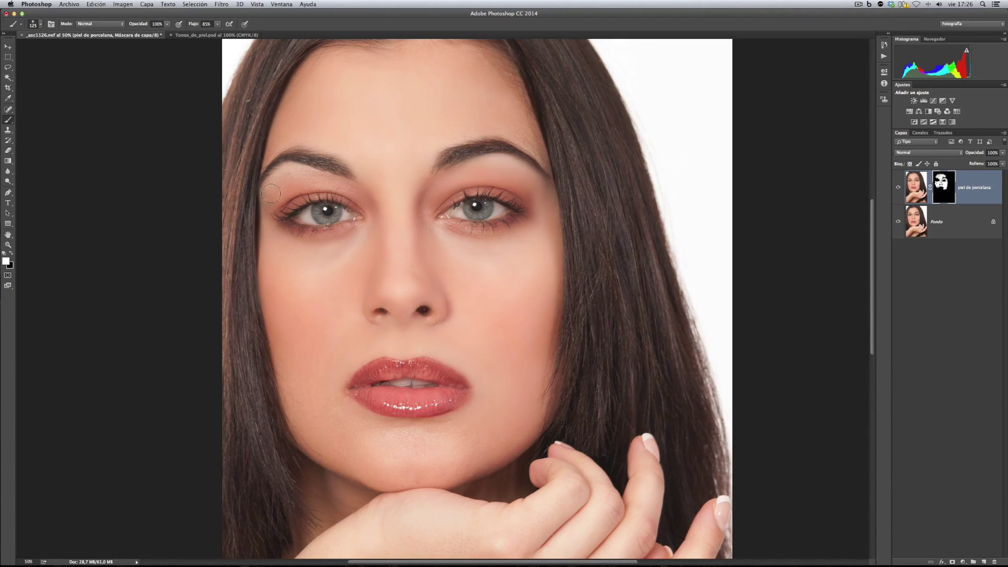
Paint white on the mask over the forehead, chin, jaw and the skin around the eyes to reveal the blur.
{"action": "mouse_move", "coordinate": [287, 144]}
{"action": "left_mouse_down"}
{"action": "mouse_move", "coordinate": [350, 149]}
{"action": "mouse_move", "coordinate": [293, 114]}
{"action": "mouse_move", "coordinate": [318, 58]}
{"action": "mouse_move", "coordinate": [470, 59]}
{"action": "mouse_move", "coordinate": [497, 72]}
{"action": "left_mouse_up"}
{"action": "right_click", "coordinate": [488, 89]}
{"action": "left_click", "coordinate": [346, 265]}
{"action": "mouse_move", "coordinate": [336, 257]}
{"action": "left_mouse_down"}
{"action": "mouse_move", "coordinate": [331, 341]}
{"action": "mouse_move", "coordinate": [343, 417]}
{"action": "mouse_move", "coordinate": [322, 387]}
{"action": "mouse_move", "coordinate": [306, 386]}
{"action": "mouse_move", "coordinate": [299, 415]}
{"action": "mouse_move", "coordinate": [289, 374]}
{"action": "mouse_move", "coordinate": [322, 440]}
{"action": "mouse_move", "coordinate": [387, 474]}
{"action": "mouse_move", "coordinate": [362, 433]}
{"action": "mouse_move", "coordinate": [470, 431]}
{"action": "mouse_move", "coordinate": [468, 416]}
{"action": "mouse_move", "coordinate": [411, 476]}
{"action": "left_mouse_up"}
{"action": "mouse_move", "coordinate": [501, 429]}
{"action": "left_mouse_down"}
{"action": "mouse_move", "coordinate": [452, 450]}
{"action": "mouse_move", "coordinate": [527, 381]}
{"action": "mouse_move", "coordinate": [532, 315]}
{"action": "left_mouse_up"}
{"action": "mouse_move", "coordinate": [533, 411]}
{"action": "left_mouse_down"}
{"action": "mouse_move", "coordinate": [553, 364]}
{"action": "mouse_move", "coordinate": [526, 423]}
{"action": "mouse_move", "coordinate": [551, 349]}
{"action": "mouse_move", "coordinate": [534, 410]}
{"action": "mouse_move", "coordinate": [549, 260]}
{"action": "mouse_move", "coordinate": [544, 318]}
{"action": "left_mouse_up"}
{"action": "left_click_drag", "start_coordinate": [443, 240], "coordinate": [516, 236]}
{"action": "mouse_move", "coordinate": [422, 214]}
{"action": "left_mouse_down"}
{"action": "mouse_move", "coordinate": [417, 182]}
{"action": "mouse_move", "coordinate": [368, 202]}
{"action": "mouse_move", "coordinate": [349, 191]}
{"action": "left_mouse_up"}
{"action": "mouse_move", "coordinate": [278, 196]}
{"action": "left_mouse_down"}
{"action": "mouse_move", "coordinate": [299, 181]}
{"action": "mouse_move", "coordinate": [291, 174]}
{"action": "mouse_move", "coordinate": [275, 194]}
{"action": "mouse_move", "coordinate": [302, 182]}
{"action": "mouse_move", "coordinate": [389, 174]}
{"action": "left_mouse_up"}
Compare the face with and without the smoothing by toggling the "piel de porcelana" layer's visibility.
{"action": "left_click", "coordinate": [898, 187]}
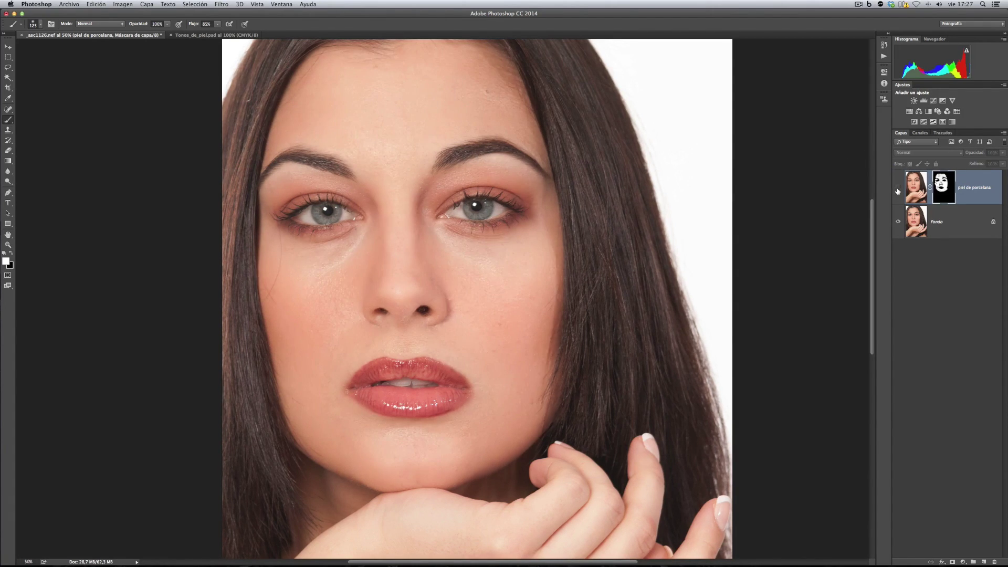
{"action": "left_click", "coordinate": [898, 188]}
{"action": "left_click", "coordinate": [898, 188]}
{"action": "left_click", "coordinate": [897, 188]}
{"action": "left_click", "coordinate": [898, 188]}
{"action": "left_click", "coordinate": [898, 188]}
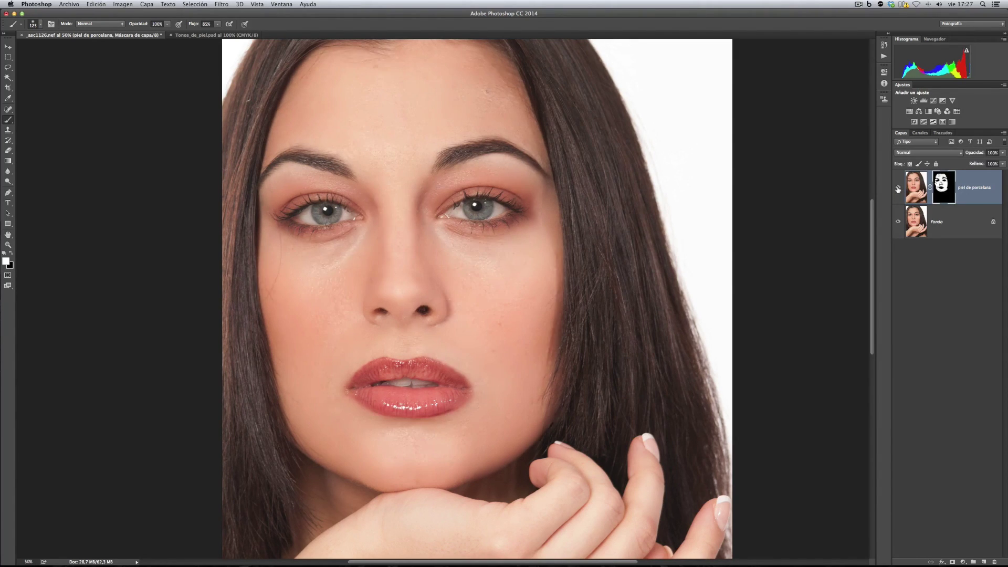
{"action": "left_click", "coordinate": [898, 187]}
{"action": "left_click", "coordinate": [899, 188]}
Reduce the brush size to 70.
{"action": "key", "text": "bracketleft"}
{"action": "key", "text": "bracketleft"}
{"action": "key", "text": "bracketleft"}
{"action": "key", "text": "bracketleft"}
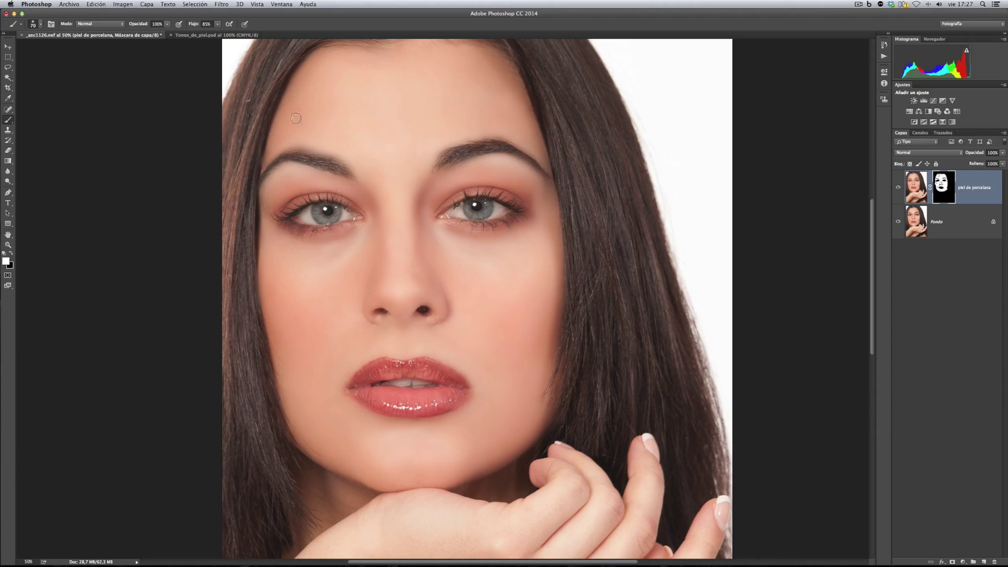
Delete the masked "piel de porcelana" layer and duplicate the background layer.
{"action": "left_click", "coordinate": [914, 197]}
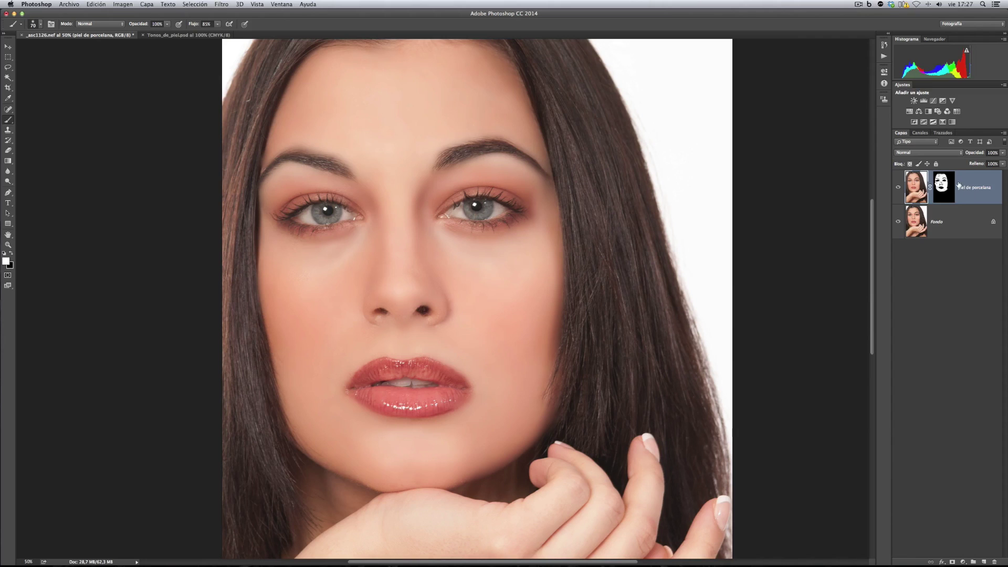
{"action": "key", "text": "Delete"}
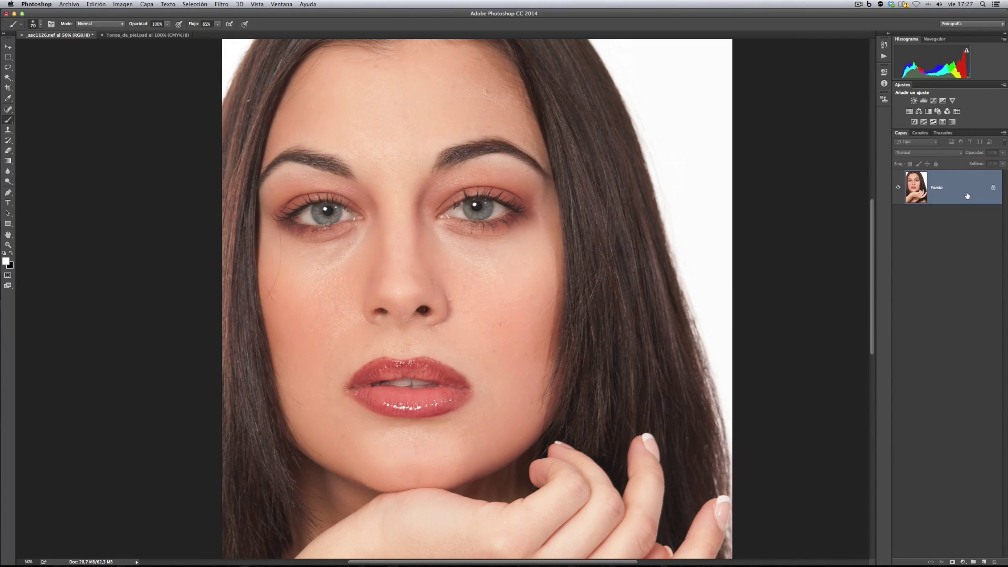
{"action": "left_click_drag", "start_coordinate": [974, 187], "coordinate": [983, 561]}
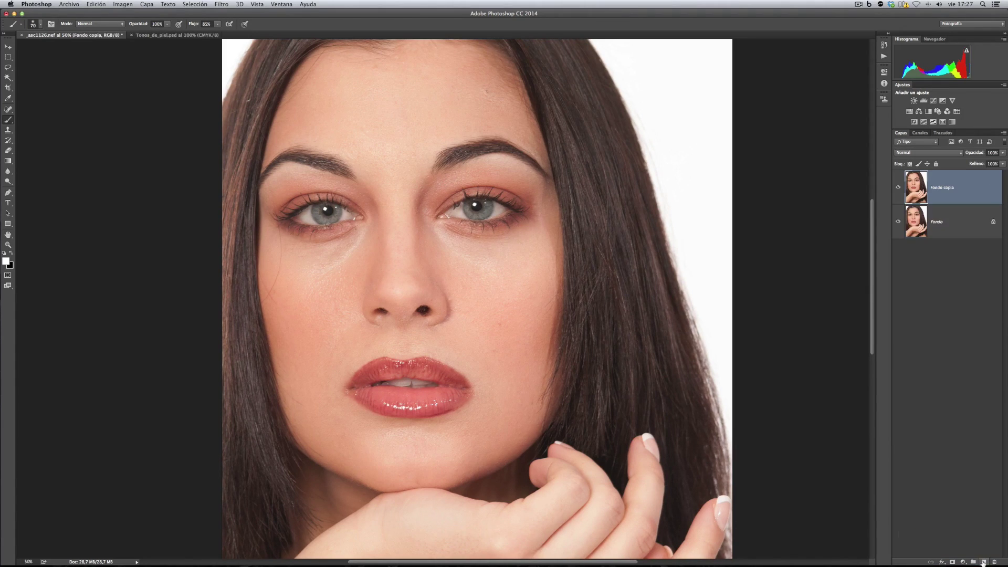
Rename the new background copy as "Piel de porcelana".
{"action": "double_click", "coordinate": [945, 188]}
{"action": "type", "text": "F"}
{"action": "key", "text": "BackSpace"}
{"action": "key", "text": "BackSpace"}
{"action": "key", "text": "BackSpace"}
{"action": "key", "text": "BackSpace"}
{"action": "key", "text": "BackSpace"}
{"action": "key", "text": "BackSpace"}
{"action": "type", "text": "Piel de porcelan"}
{"action": "key", "text": "Return"}
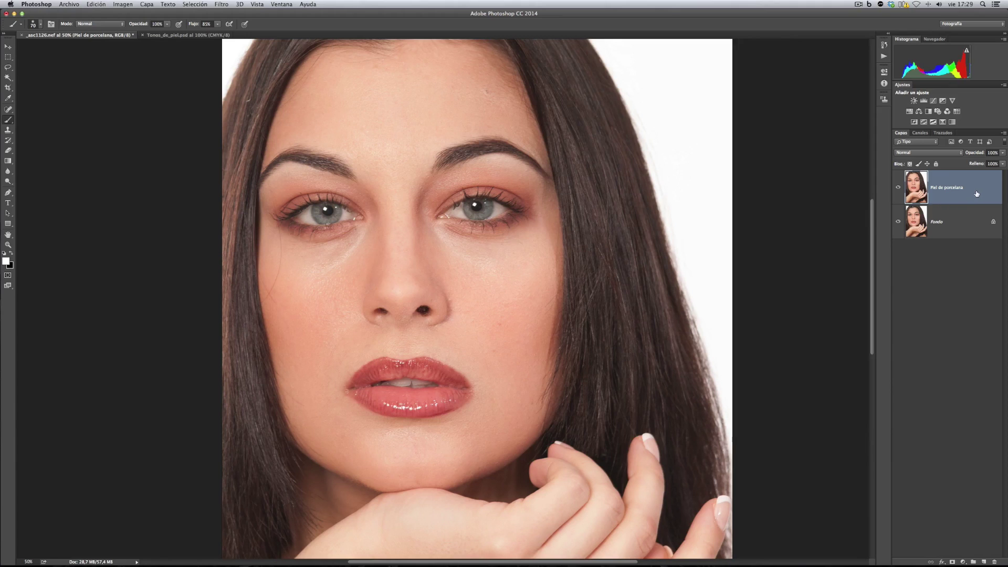
Apply a Surface Blur to the "Piel de porcelana" layer with a radius around 14 pixels and a threshold around 15 levels.
{"action": "left_click", "coordinate": [229, 6]}
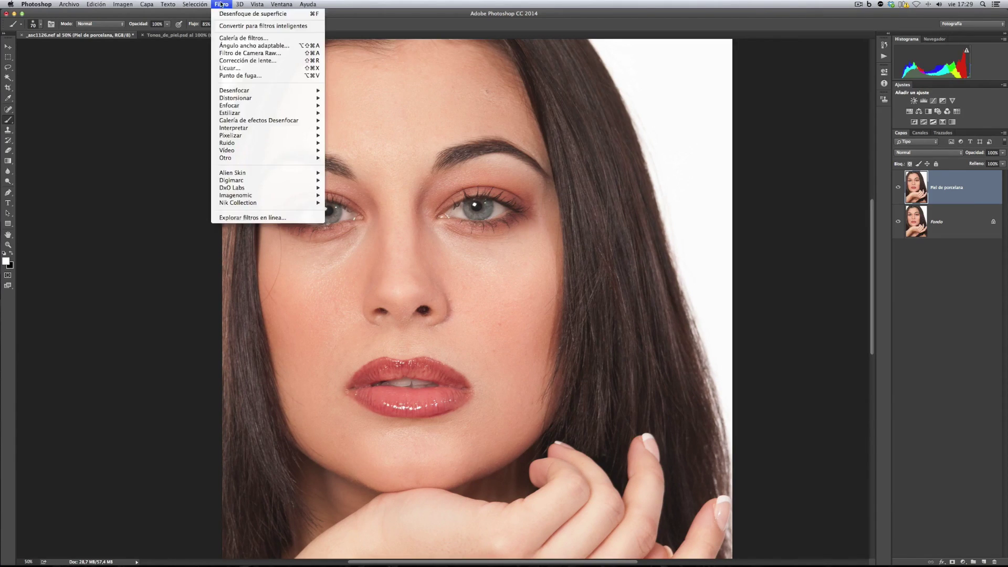
{"action": "mouse_move", "coordinate": [313, 90]}
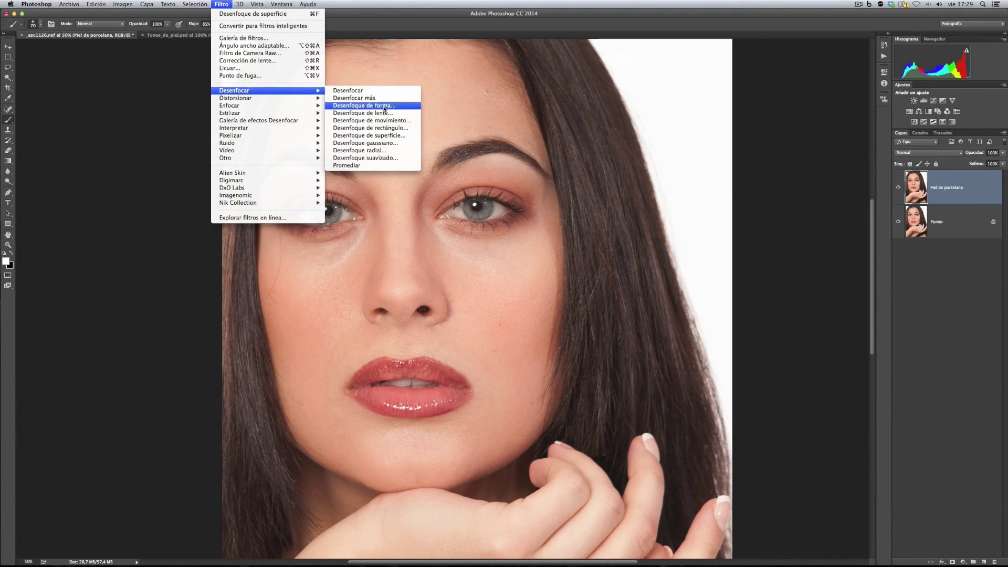
{"action": "left_click", "coordinate": [401, 136]}
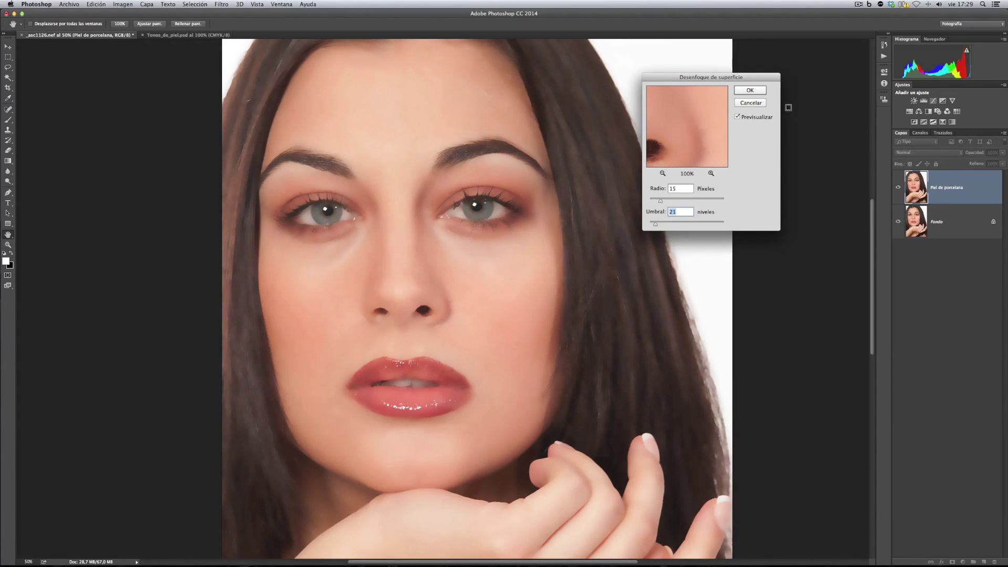
{"action": "left_click_drag", "start_coordinate": [714, 78], "coordinate": [749, 69]}
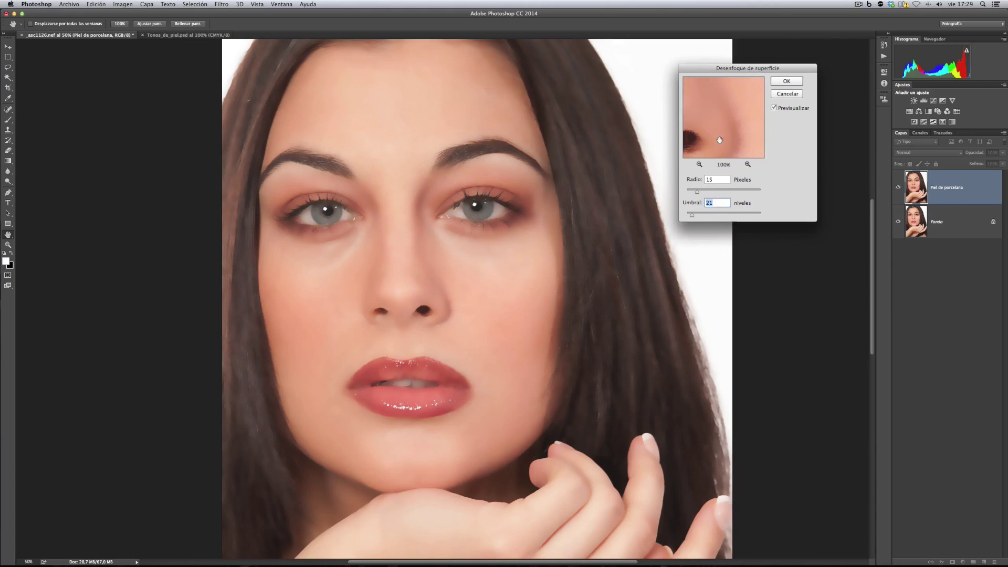
{"action": "left_click_drag", "start_coordinate": [696, 194], "coordinate": [690, 219]}
{"action": "left_click", "coordinate": [699, 165]}
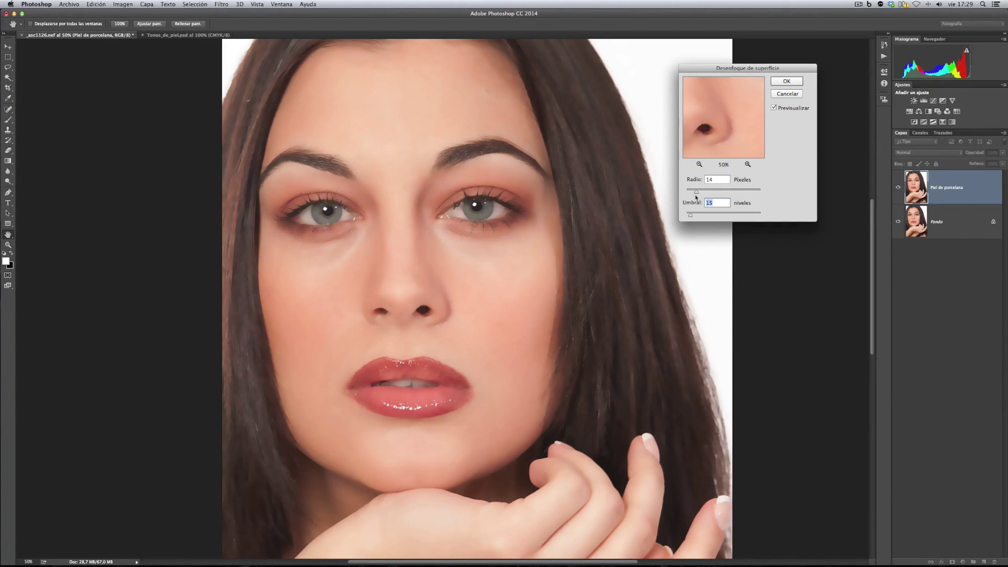
{"action": "left_click_drag", "start_coordinate": [696, 194], "coordinate": [695, 194]}
{"action": "left_click", "coordinate": [690, 215]}
{"action": "left_click", "coordinate": [785, 82]}
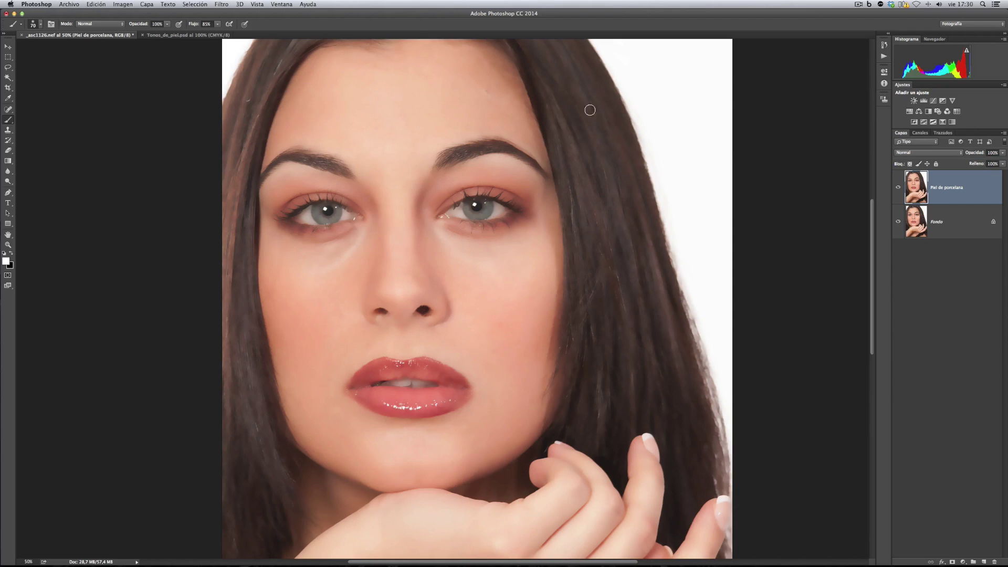
Add a black layer mask that hides the whole surface-blurred "Piel de porcelana" layer.
{"action": "left_click_drag", "start_coordinate": [574, 112], "coordinate": [560, 249]}
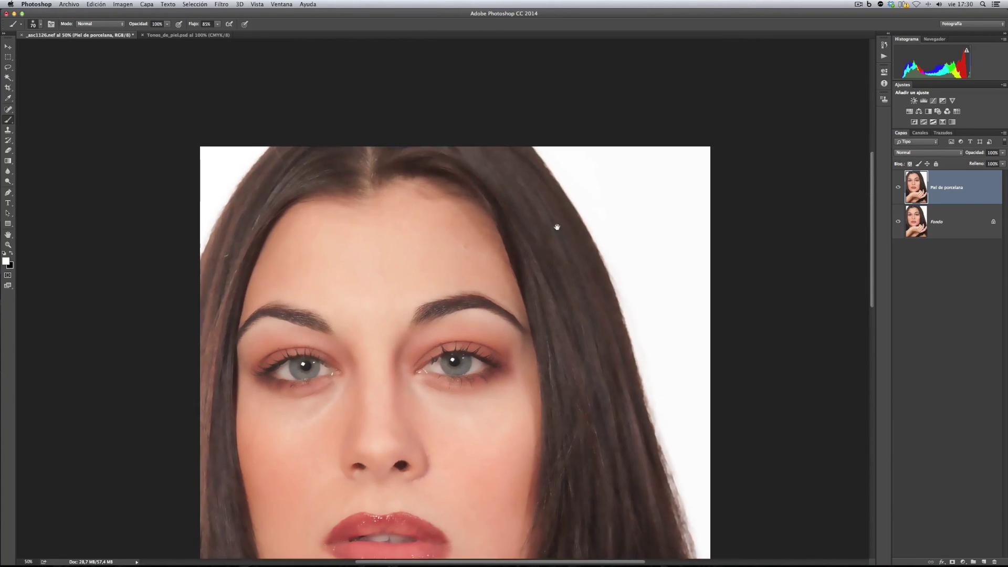
{"action": "scroll", "coordinate": [556, 228], "scroll_direction": "down", "scroll_amount": 10}
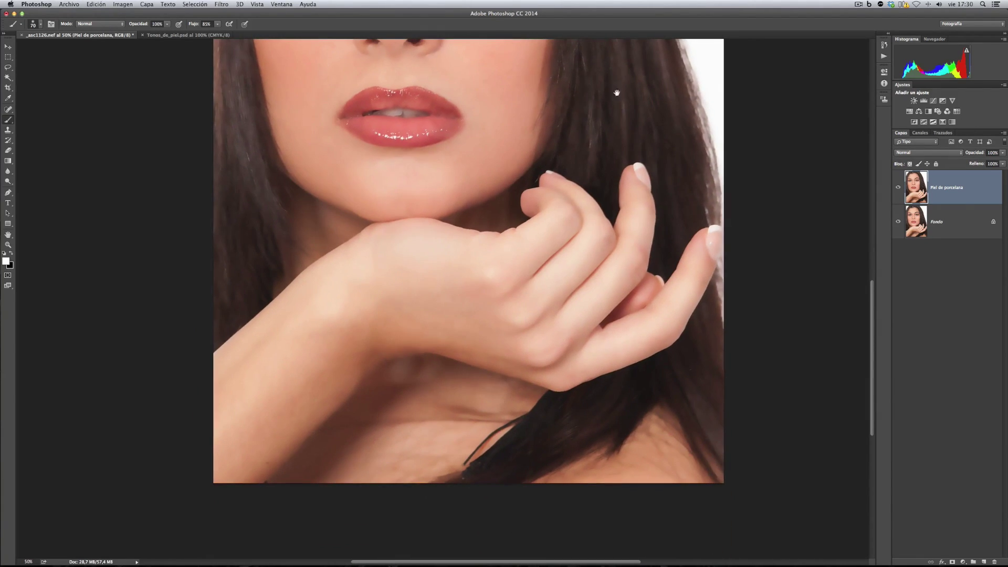
{"action": "left_click_drag", "start_coordinate": [614, 89], "coordinate": [604, 270]}
{"action": "mouse_move", "coordinate": [590, 135]}
{"action": "left_mouse_down"}
{"action": "mouse_move", "coordinate": [635, 226]}
{"action": "mouse_move", "coordinate": [616, 164]}
{"action": "left_mouse_up"}
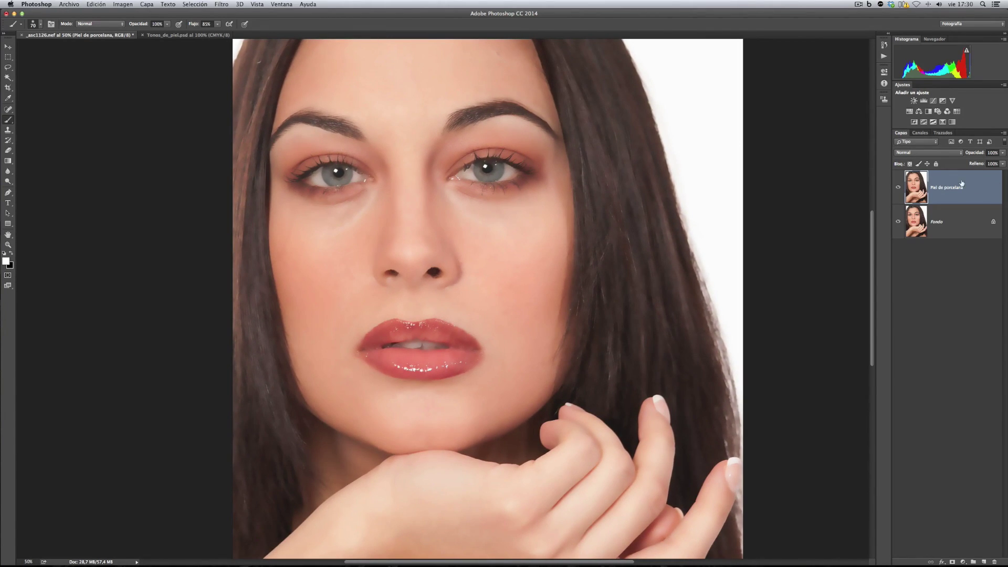
{"action": "left_click", "coordinate": [952, 562], "text": "alt"}
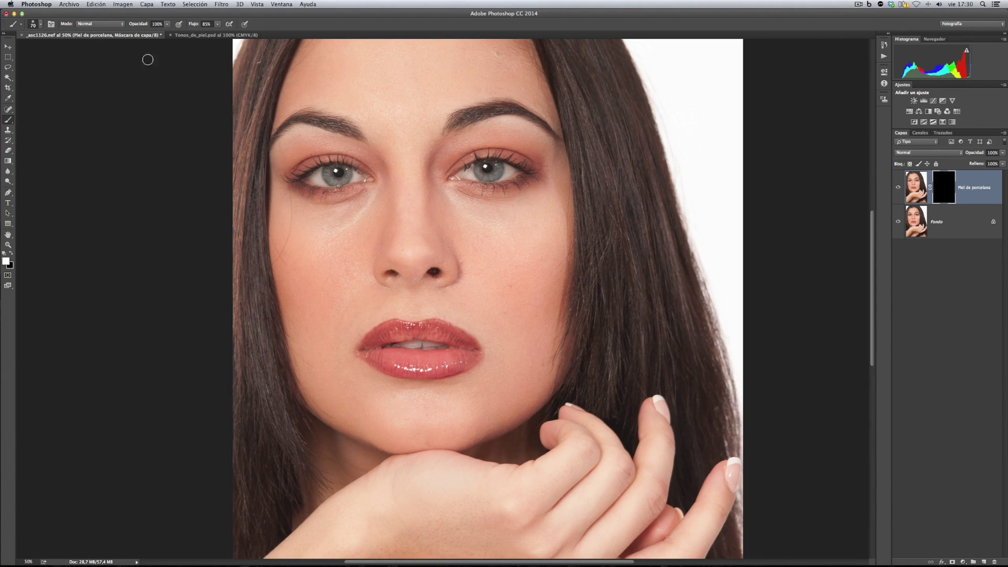
Enlarge the white brush and paint on the mask over the forehead to reveal the surface blur.
{"action": "key", "text": "bracketright"}
{"action": "key", "text": "bracketright"}
{"action": "key", "text": "bracketright"}
{"action": "key", "text": "bracketright"}
{"action": "key", "text": "bracketright"}
{"action": "mouse_move", "coordinate": [399, 132]}
{"action": "left_mouse_down"}
{"action": "mouse_move", "coordinate": [444, 83]}
{"action": "mouse_move", "coordinate": [415, 125]}
{"action": "mouse_move", "coordinate": [469, 77]}
{"action": "mouse_move", "coordinate": [502, 76]}
{"action": "left_mouse_up"}
{"action": "key", "text": "bracketright"}
{"action": "left_click_drag", "start_coordinate": [317, 73], "coordinate": [230, 58]}
Lower the brush opacity to 89% and reveal the surface blur over the cheeks, chin and jaw.
{"action": "left_click_drag", "start_coordinate": [142, 25], "coordinate": [136, 25]}
{"action": "mouse_move", "coordinate": [367, 212]}
{"action": "left_mouse_down"}
{"action": "mouse_move", "coordinate": [366, 251]}
{"action": "mouse_move", "coordinate": [303, 249]}
{"action": "mouse_move", "coordinate": [286, 220]}
{"action": "left_mouse_up"}
{"action": "mouse_move", "coordinate": [317, 371]}
{"action": "left_mouse_down"}
{"action": "mouse_move", "coordinate": [335, 405]}
{"action": "mouse_move", "coordinate": [327, 352]}
{"action": "mouse_move", "coordinate": [389, 401]}
{"action": "mouse_move", "coordinate": [483, 400]}
{"action": "mouse_move", "coordinate": [384, 428]}
{"action": "mouse_move", "coordinate": [468, 439]}
{"action": "left_mouse_up"}
{"action": "mouse_move", "coordinate": [526, 378]}
{"action": "left_mouse_down"}
{"action": "mouse_move", "coordinate": [516, 344]}
{"action": "mouse_move", "coordinate": [474, 378]}
{"action": "mouse_move", "coordinate": [503, 349]}
{"action": "mouse_move", "coordinate": [435, 294]}
{"action": "mouse_move", "coordinate": [409, 307]}
{"action": "mouse_move", "coordinate": [357, 306]}
{"action": "mouse_move", "coordinate": [386, 309]}
{"action": "mouse_move", "coordinate": [348, 339]}
{"action": "mouse_move", "coordinate": [378, 301]}
{"action": "mouse_move", "coordinate": [402, 291]}
{"action": "mouse_move", "coordinate": [405, 247]}
{"action": "mouse_move", "coordinate": [441, 260]}
{"action": "mouse_move", "coordinate": [455, 236]}
{"action": "mouse_move", "coordinate": [434, 225]}
{"action": "mouse_move", "coordinate": [419, 172]}
{"action": "mouse_move", "coordinate": [395, 228]}
{"action": "mouse_move", "coordinate": [358, 259]}
{"action": "mouse_move", "coordinate": [359, 284]}
{"action": "mouse_move", "coordinate": [370, 294]}
{"action": "mouse_move", "coordinate": [357, 258]}
{"action": "mouse_move", "coordinate": [414, 276]}
{"action": "mouse_move", "coordinate": [386, 279]}
{"action": "left_mouse_up"}
Adjust the brush size for narrow areas and reveal the blur along the face's edge beside the hair, at the cheek and temple.
{"action": "key", "text": "bracketleft"}
{"action": "key", "text": "bracketleft"}
{"action": "key", "text": "bracketleft"}
{"action": "key", "text": "bracketleft"}
{"action": "key", "text": "bracketleft"}
{"action": "key", "text": "bracketleft"}
{"action": "key", "text": "bracketright"}
{"action": "key", "text": "bracketright"}
{"action": "key", "text": "bracketright"}
{"action": "key", "text": "bracketright"}
{"action": "key", "text": "bracketright"}
{"action": "key", "text": "bracketright"}
{"action": "key", "text": "bracketleft"}
{"action": "key", "text": "bracketleft"}
{"action": "key", "text": "bracketleft"}
{"action": "key", "text": "bracketleft"}
{"action": "key", "text": "bracketleft"}
{"action": "key", "text": "bracketright"}
{"action": "key", "text": "bracketleft"}
{"action": "key", "text": "bracketleft"}
{"action": "mouse_move", "coordinate": [280, 203]}
{"action": "left_mouse_down"}
{"action": "mouse_move", "coordinate": [370, 198]}
{"action": "mouse_move", "coordinate": [290, 220]}
{"action": "mouse_move", "coordinate": [284, 236]}
{"action": "mouse_move", "coordinate": [289, 195]}
{"action": "mouse_move", "coordinate": [285, 238]}
{"action": "left_mouse_up"}
{"action": "mouse_move", "coordinate": [298, 93]}
{"action": "left_mouse_down"}
{"action": "mouse_move", "coordinate": [310, 55]}
{"action": "mouse_move", "coordinate": [323, 66]}
{"action": "left_mouse_up"}
Enlarge the brush to 250 and paint on the mask over the forehead above the eyebrow.
{"action": "left_click_drag", "start_coordinate": [430, 117], "coordinate": [428, 207]}
{"action": "key", "text": "bracketright"}
{"action": "key", "text": "bracketright"}
{"action": "key", "text": "bracketright"}
{"action": "key", "text": "bracketright"}
{"action": "key", "text": "bracketright"}
{"action": "mouse_move", "coordinate": [373, 174]}
{"action": "left_mouse_down"}
{"action": "mouse_move", "coordinate": [344, 125]}
{"action": "mouse_move", "coordinate": [303, 169]}
{"action": "mouse_move", "coordinate": [347, 117]}
{"action": "mouse_move", "coordinate": [411, 120]}
{"action": "mouse_move", "coordinate": [438, 106]}
{"action": "mouse_move", "coordinate": [470, 105]}
{"action": "mouse_move", "coordinate": [513, 157]}
{"action": "mouse_move", "coordinate": [452, 134]}
{"action": "mouse_move", "coordinate": [345, 159]}
{"action": "mouse_move", "coordinate": [372, 194]}
{"action": "left_mouse_up"}
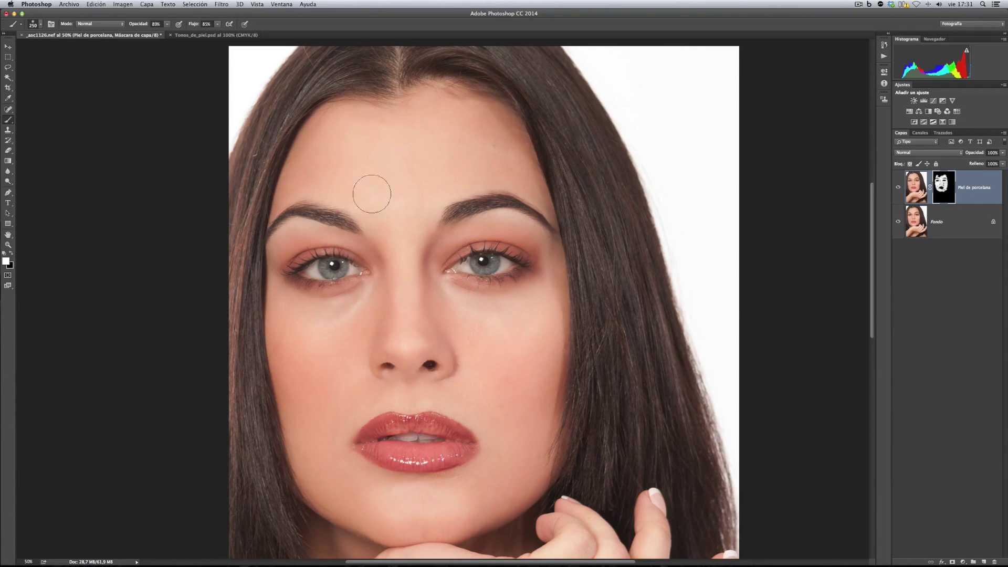
Reveal the blur on the mask around the corners of the lips with the brush at 70, and return the brush size to 200.
{"action": "key", "text": "space"}
{"action": "left_click_drag", "start_coordinate": [456, 217], "coordinate": [518, 65]}
{"action": "key", "text": "bracketleft"}
{"action": "key", "text": "bracketleft"}
{"action": "key", "text": "bracketleft"}
{"action": "key", "text": "bracketleft"}
{"action": "key", "text": "bracketleft"}
{"action": "key", "text": "bracketleft"}
{"action": "key", "text": "bracketleft"}
{"action": "key", "text": "bracketleft"}
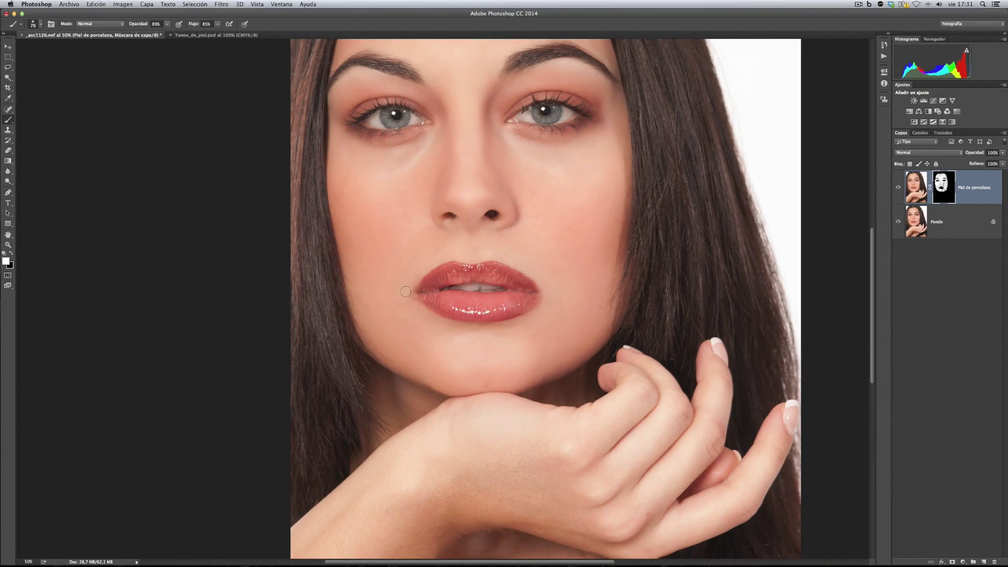
{"action": "key", "text": "bracketright"}
{"action": "key", "text": "bracketright"}
{"action": "key", "text": "bracketright"}
{"action": "key", "text": "bracketright"}
{"action": "key", "text": "bracketright"}
{"action": "key", "text": "bracketright"}
{"action": "key", "text": "bracketright"}
Hide and show the Piel de porcelana layer to compare the smoothed skin with the original across the face.
{"action": "left_click", "coordinate": [898, 189]}
{"action": "left_click", "coordinate": [898, 189]}
{"action": "key", "text": "super+plus"}
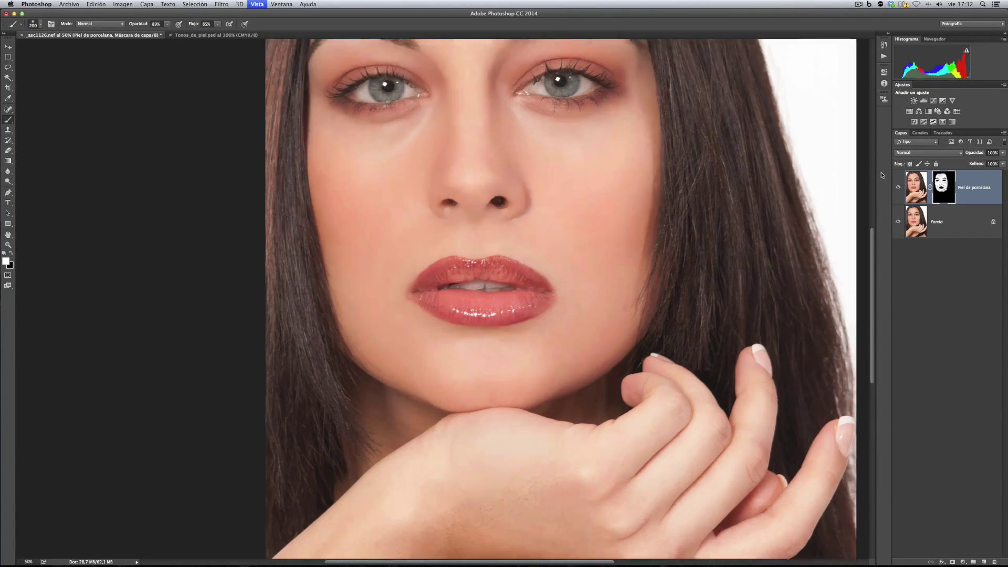
{"action": "left_click_drag", "start_coordinate": [634, 194], "coordinate": [598, 313]}
{"action": "left_click", "coordinate": [898, 186]}
{"action": "left_click", "coordinate": [899, 185]}
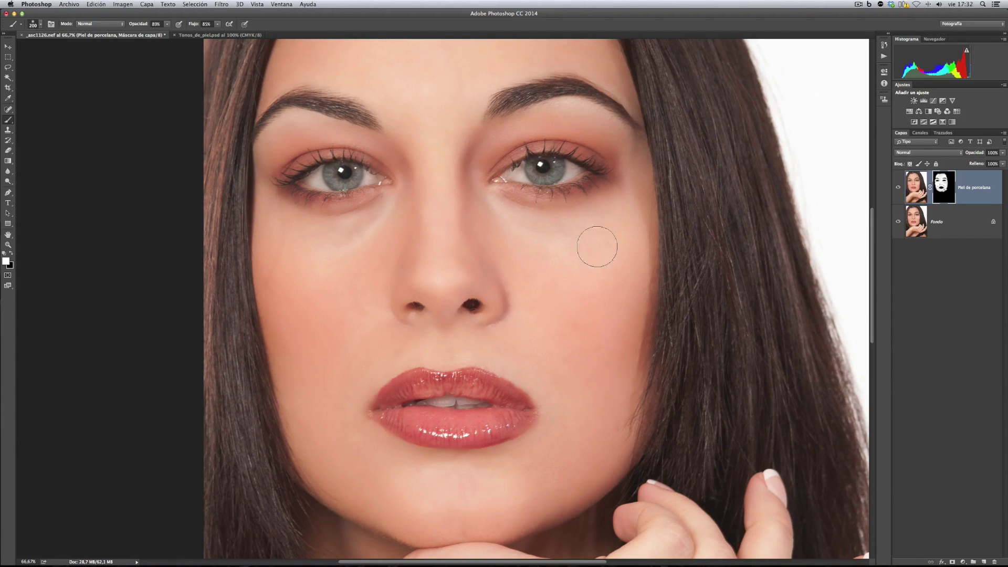
Refine the mask along the cheek's edge beside the hair with a smaller brush, and restore the brush size to 200.
{"action": "key", "text": "space"}
{"action": "left_click_drag", "start_coordinate": [587, 278], "coordinate": [519, 226]}
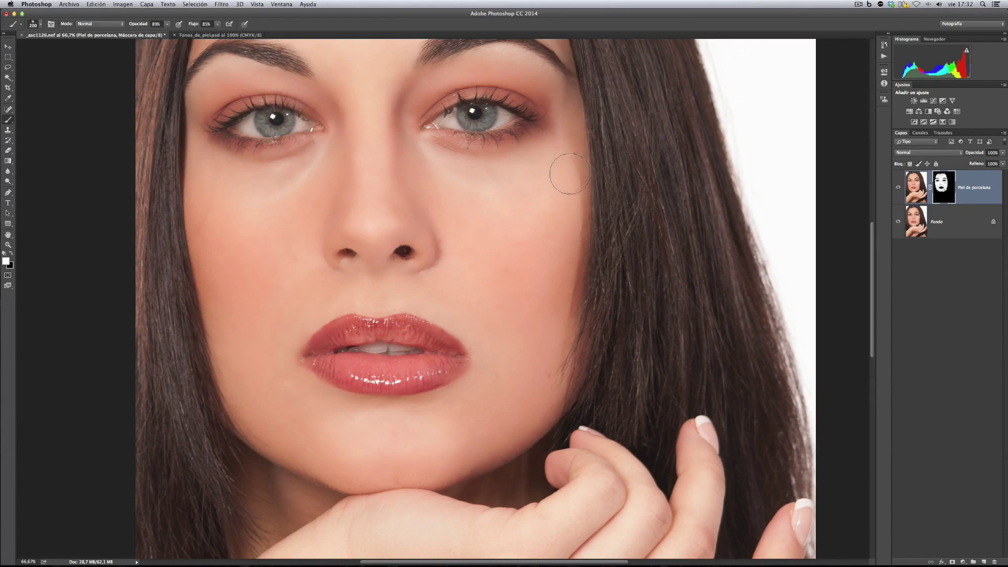
{"action": "key", "text": "bracketleft"}
{"action": "key", "text": "bracketleft"}
{"action": "key", "text": "bracketleft"}
{"action": "key", "text": "bracketleft"}
{"action": "key", "text": "bracketleft"}
{"action": "key", "text": "bracketleft"}
{"action": "key", "text": "bracketright"}
{"action": "key", "text": "bracketright"}
{"action": "key", "text": "bracketright"}
{"action": "key", "text": "bracketright"}
{"action": "key", "text": "bracketright"}
{"action": "key", "text": "bracketright"}
{"action": "key", "text": "super+minus"}
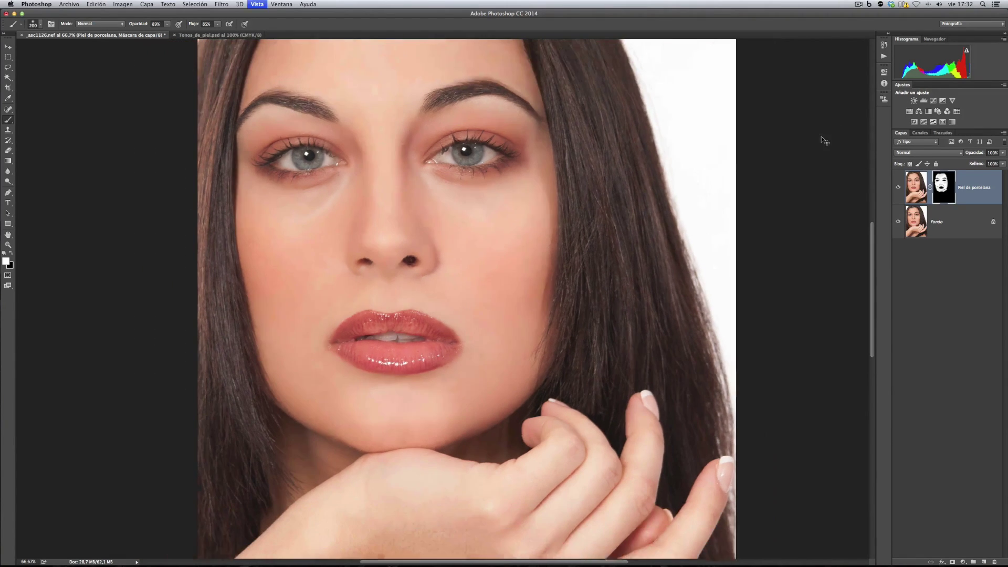
{"action": "mouse_move", "coordinate": [426, 195]}
{"action": "left_mouse_down"}
{"action": "mouse_move", "coordinate": [425, 204]}
{"action": "mouse_move", "coordinate": [514, 242]}
{"action": "left_mouse_up"}
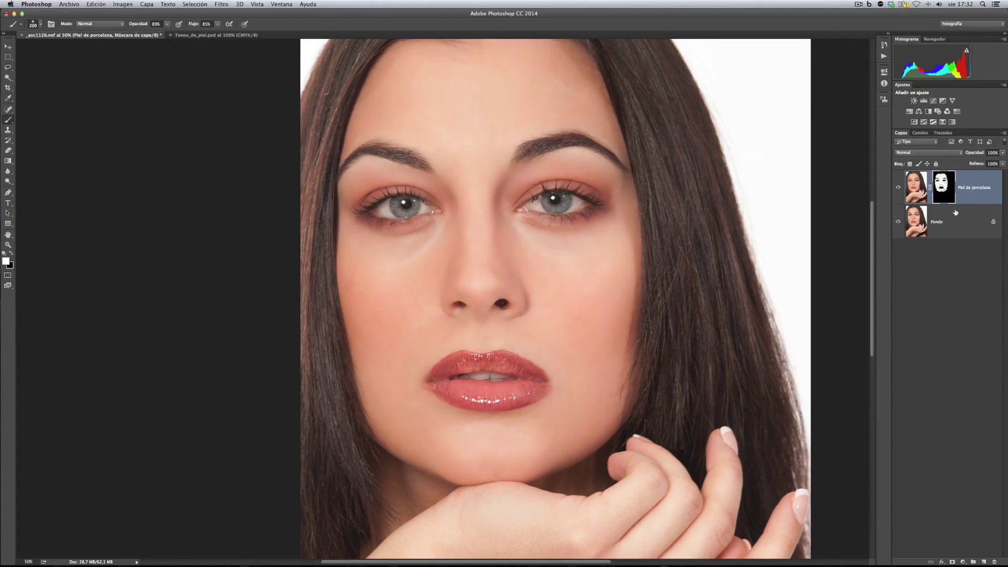
{"action": "double_click", "coordinate": [982, 201]}
{"action": "left_click_drag", "start_coordinate": [455, 123], "coordinate": [629, 66]}
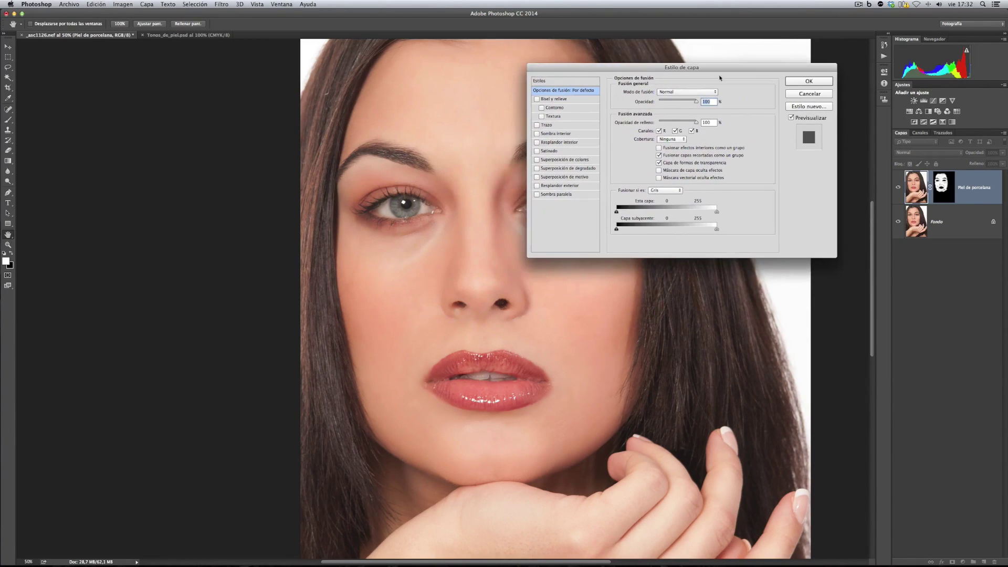
{"action": "left_click", "coordinate": [810, 94]}
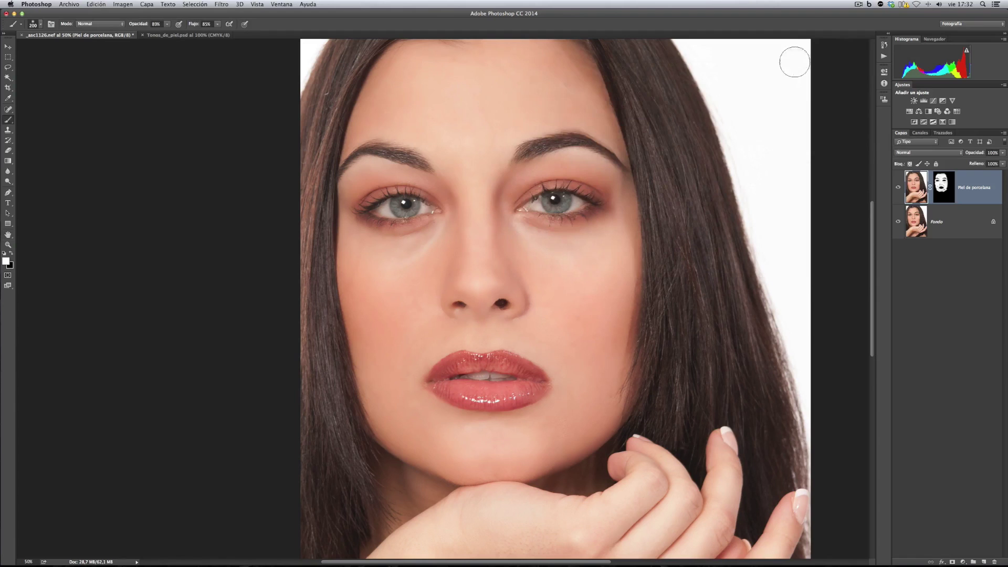
{"action": "right_click", "coordinate": [979, 188]}
{"action": "left_click", "coordinate": [973, 180]}
{"action": "double_click", "coordinate": [978, 178]}
{"action": "left_click", "coordinate": [817, 83]}
Open the blending options of the Piel de porcelana layer and arrange the view so the face stays clear of the dialog.
{"action": "left_click", "coordinate": [147, 5]}
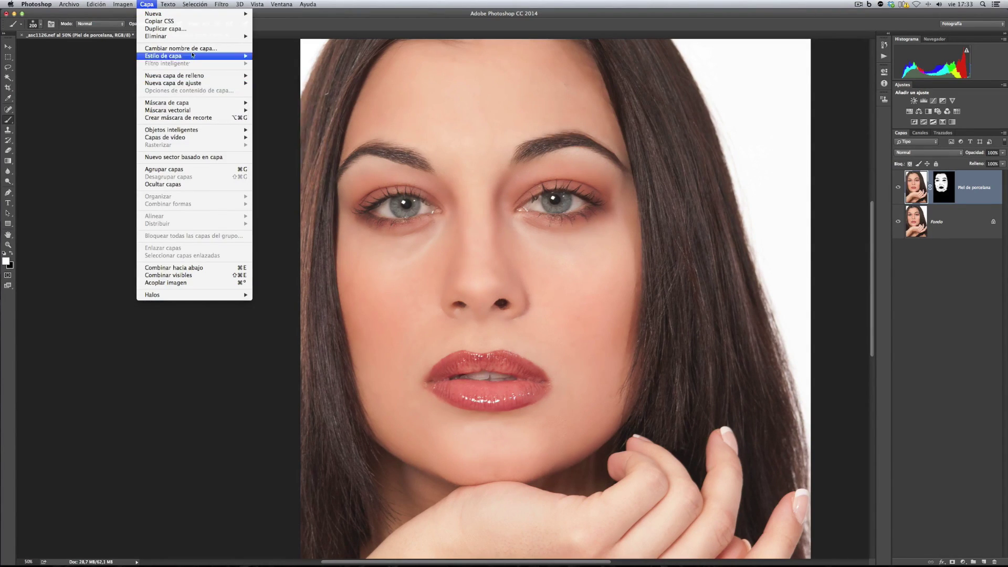
{"action": "mouse_move", "coordinate": [191, 55]}
{"action": "left_click", "coordinate": [261, 57]}
{"action": "left_click_drag", "start_coordinate": [693, 67], "coordinate": [831, 190]}
{"action": "key", "text": "super+plus"}
{"action": "left_click_drag", "start_coordinate": [546, 237], "coordinate": [373, 200]}
{"action": "left_click_drag", "start_coordinate": [814, 183], "coordinate": [726, 99]}
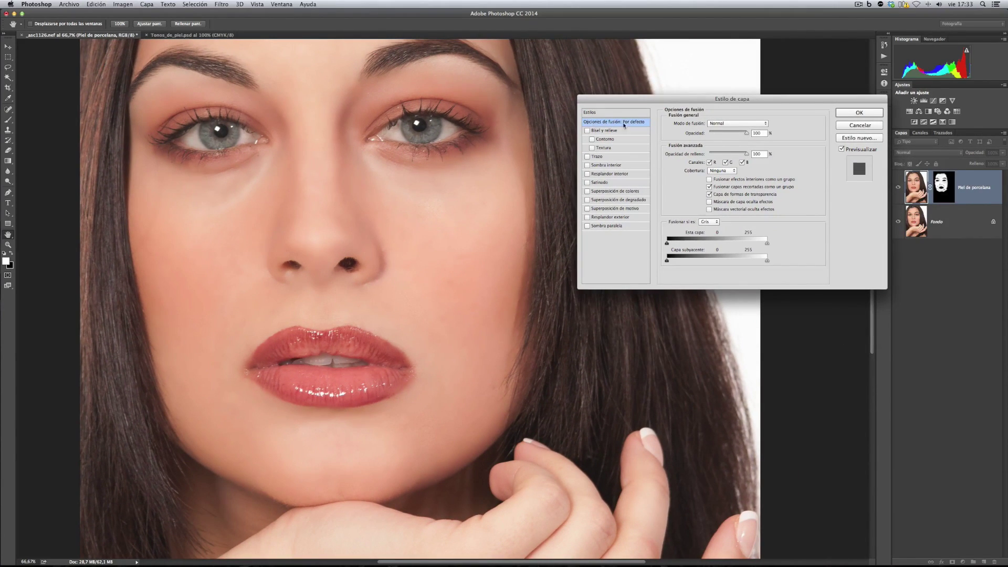
{"action": "left_click_drag", "start_coordinate": [750, 100], "coordinate": [742, 40]}
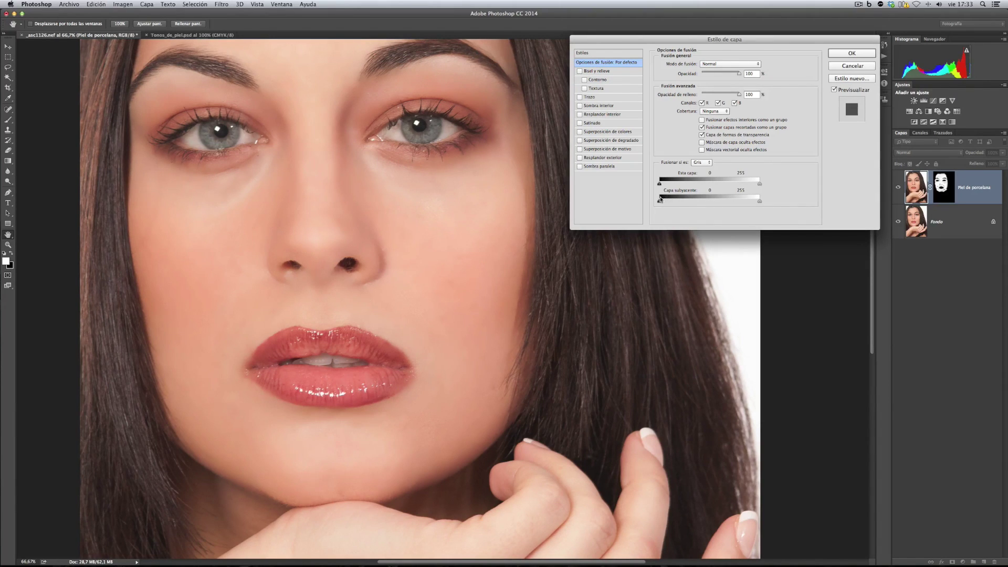
Try raising the black limit of the underlying layer's gray blend range to 96, and reset it.
{"action": "mouse_move", "coordinate": [660, 203]}
{"action": "left_mouse_down"}
{"action": "mouse_move", "coordinate": [670, 203]}
{"action": "mouse_move", "coordinate": [652, 203]}
{"action": "left_mouse_up"}
{"action": "mouse_move", "coordinate": [759, 201]}
{"action": "left_mouse_down"}
{"action": "mouse_move", "coordinate": [727, 201]}
{"action": "mouse_move", "coordinate": [779, 198]}
{"action": "left_mouse_up"}
{"action": "left_click_drag", "start_coordinate": [694, 204], "coordinate": [641, 201]}
{"action": "left_click_drag", "start_coordinate": [703, 200], "coordinate": [696, 200]}
{"action": "left_click_drag", "start_coordinate": [509, 102], "coordinate": [495, 140]}
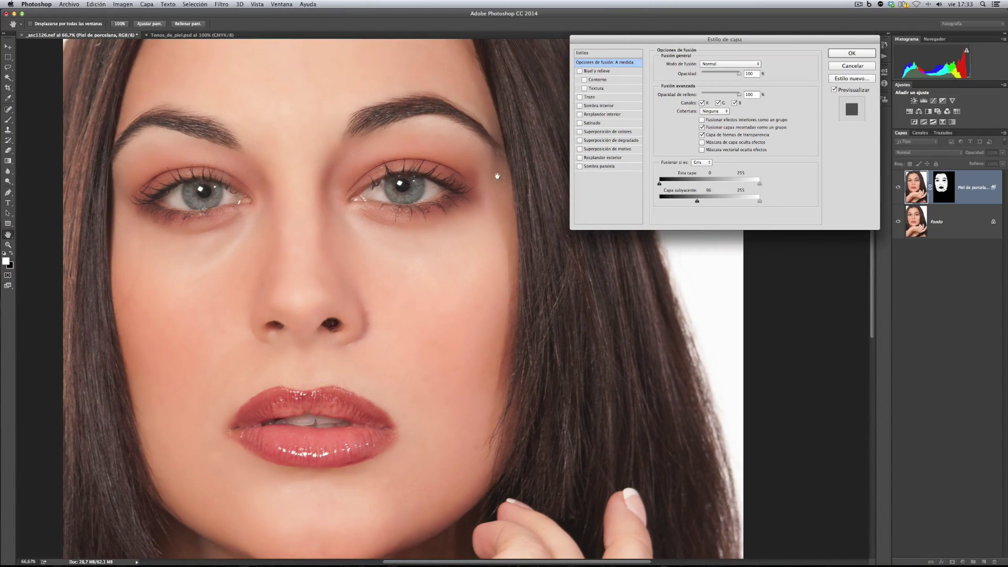
{"action": "left_click_drag", "start_coordinate": [723, 202], "coordinate": [722, 202]}
{"action": "left_click_drag", "start_coordinate": [724, 206], "coordinate": [660, 202]}
Narrow the underlying layer's gray blend range and split both limits, with the black transition ending at 88 and the white one starting at 144.
{"action": "mouse_move", "coordinate": [759, 202]}
{"action": "left_mouse_down"}
{"action": "mouse_move", "coordinate": [734, 202]}
{"action": "mouse_move", "coordinate": [748, 202]}
{"action": "left_mouse_up"}
{"action": "left_click_drag", "start_coordinate": [748, 201], "coordinate": [732, 202]}
{"action": "left_click_drag", "start_coordinate": [659, 202], "coordinate": [698, 202]}
{"action": "left_click_drag", "start_coordinate": [697, 202], "coordinate": [746, 204]}
{"action": "key", "text": "alt"}
{"action": "left_click_drag", "start_coordinate": [746, 203], "coordinate": [717, 201]}
{"action": "key", "text": "alt"}
{"action": "left_click_drag", "start_coordinate": [718, 202], "coordinate": [713, 203]}
{"action": "left_click_drag", "start_coordinate": [716, 204], "coordinate": [713, 202]}
{"action": "key", "text": "alt"}
{"action": "key", "text": "alt"}
{"action": "mouse_move", "coordinate": [675, 204]}
{"action": "left_mouse_down"}
{"action": "mouse_move", "coordinate": [692, 202]}
{"action": "mouse_move", "coordinate": [664, 199]}
{"action": "left_mouse_up"}
Compare the recovered skin texture with the preview off and on, and apply the layer's blending options.
{"action": "left_click", "coordinate": [835, 90]}
{"action": "left_click", "coordinate": [835, 89]}
{"action": "left_click", "coordinate": [834, 90]}
{"action": "left_click", "coordinate": [852, 55]}
{"action": "key", "text": "b"}
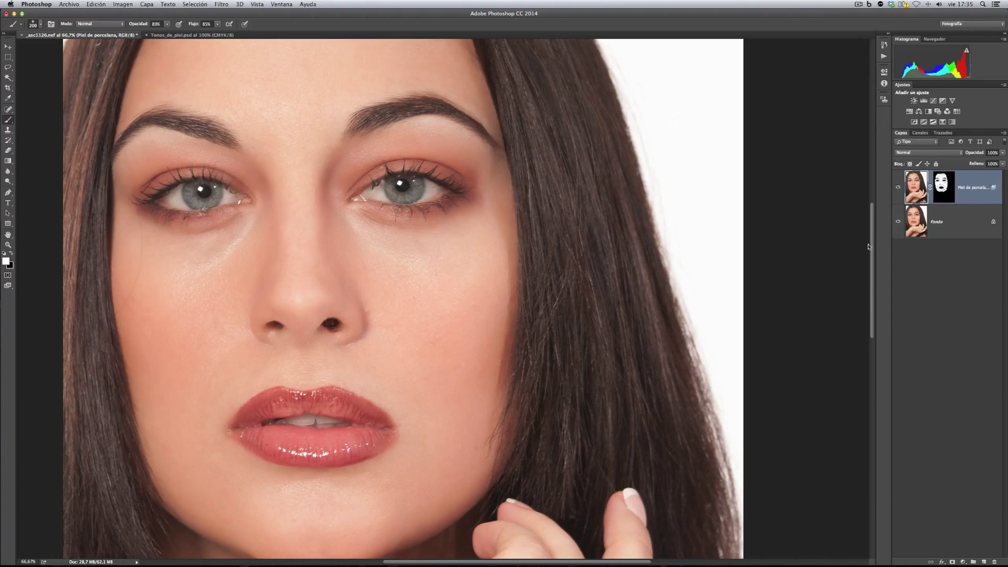
Widen the layer list and review the blending options stored on the Piel de porcelana layer.
{"action": "left_click_drag", "start_coordinate": [890, 250], "coordinate": [843, 243]}
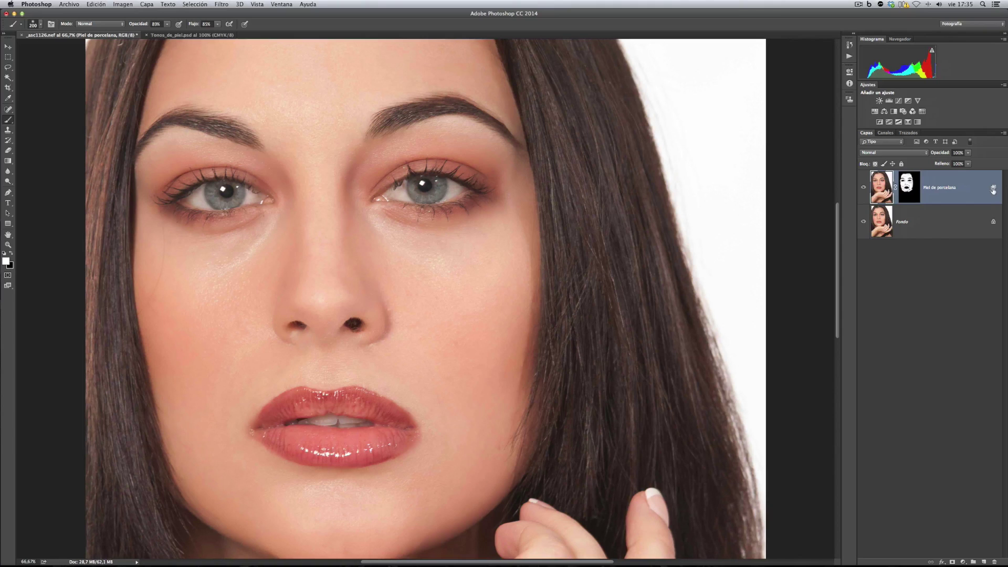
{"action": "double_click", "coordinate": [993, 191]}
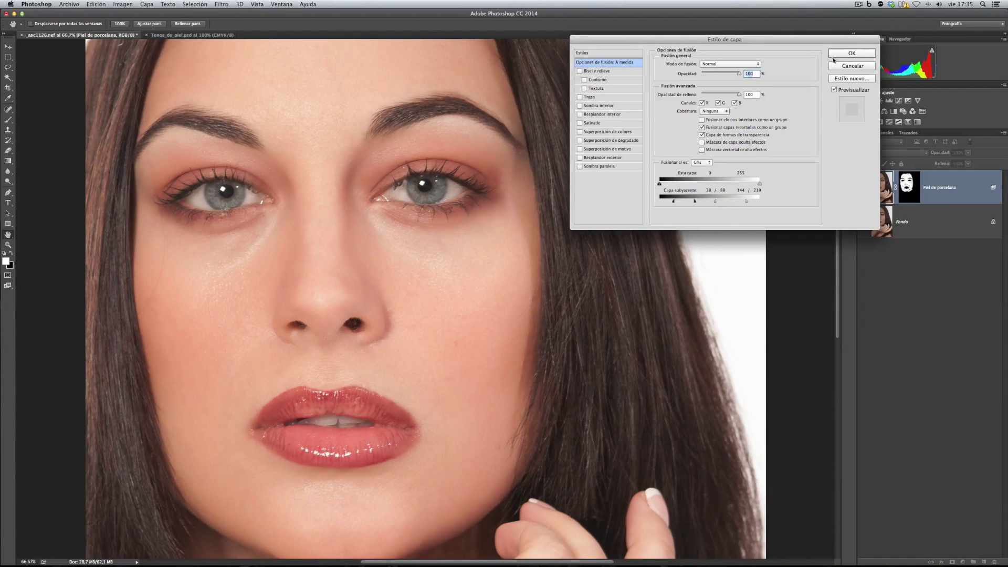
{"action": "left_click", "coordinate": [853, 53]}
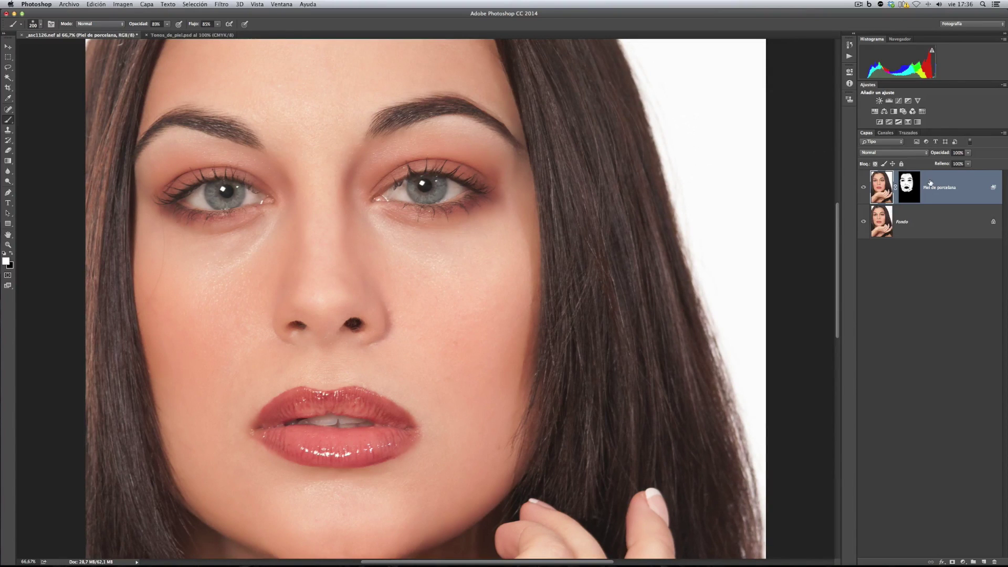
Check the Fondo layer's visibility and hide the Piel de porcelana layer.
{"action": "left_click", "coordinate": [863, 224]}
{"action": "left_click", "coordinate": [863, 224]}
{"action": "left_click", "coordinate": [863, 187]}
Duplicate the Fondo layer and name the copy Piel de porcelana textura.
{"action": "left_click", "coordinate": [934, 223]}
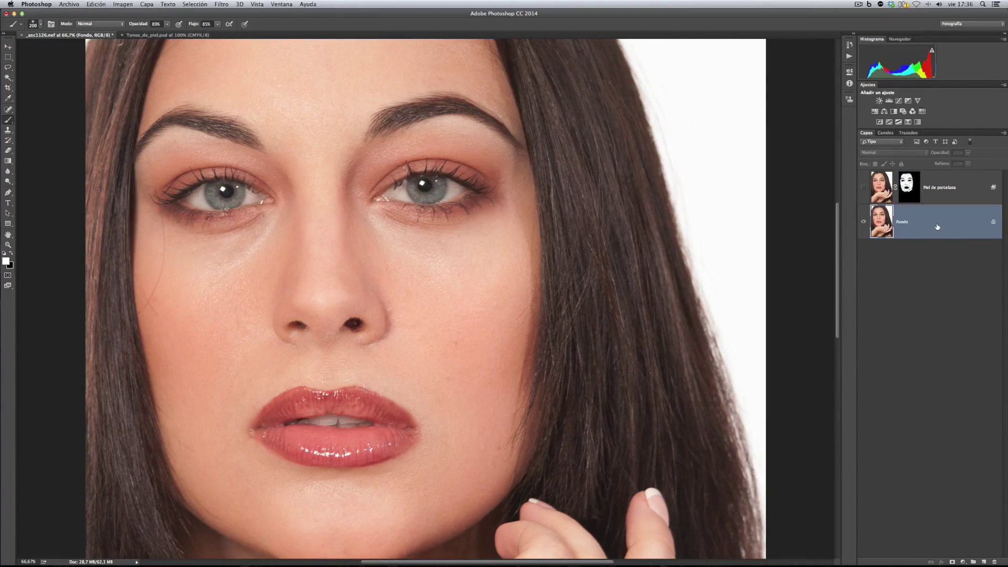
{"action": "key", "text": "super+j"}
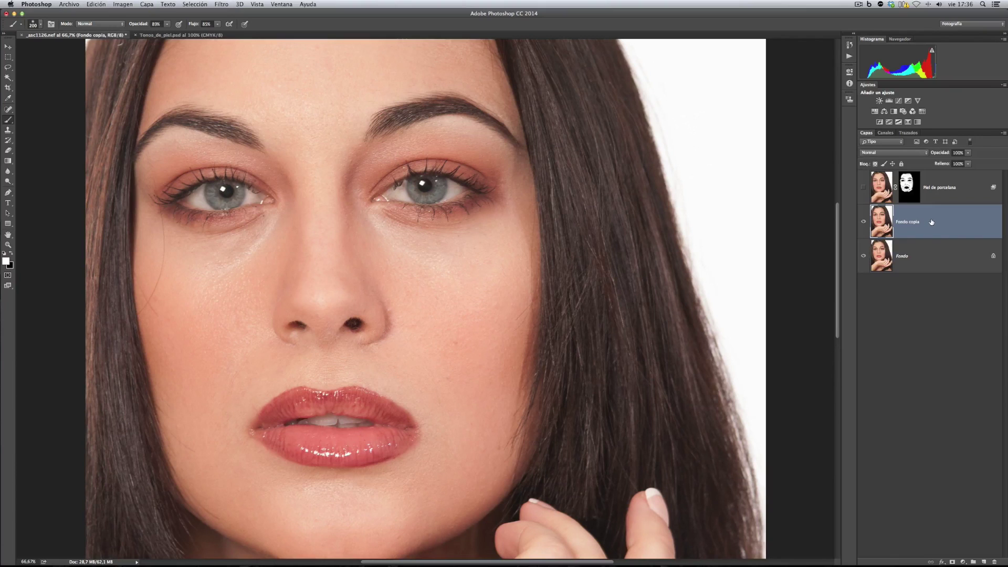
{"action": "double_click", "coordinate": [911, 223]}
{"action": "type", "text": "Piel de porcelana textura"}
{"action": "key", "text": "Return"}
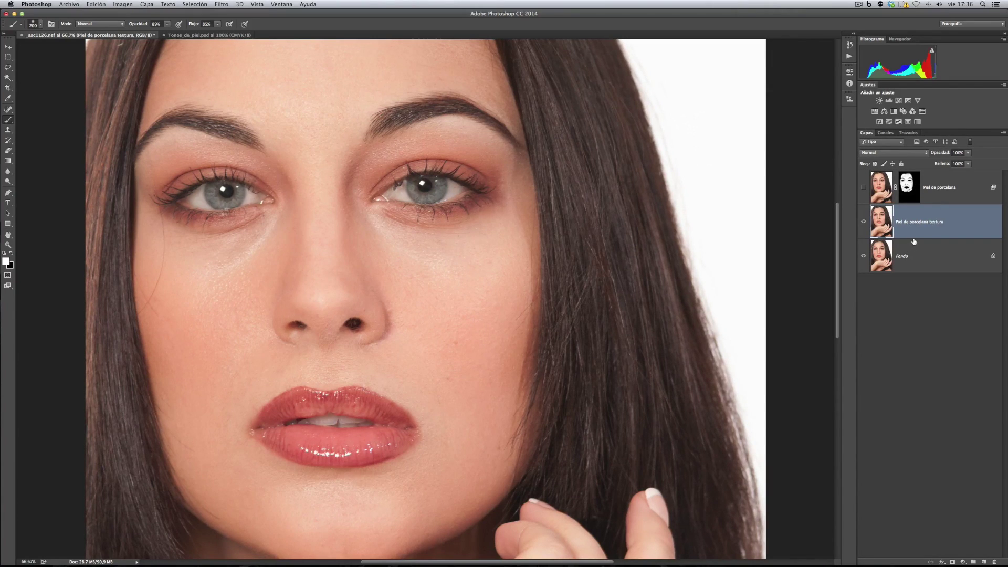
Apply a Gaussian blur with a radius of about 10 pixels to the Piel de porcelana textura layer.
{"action": "double_click", "coordinate": [958, 227]}
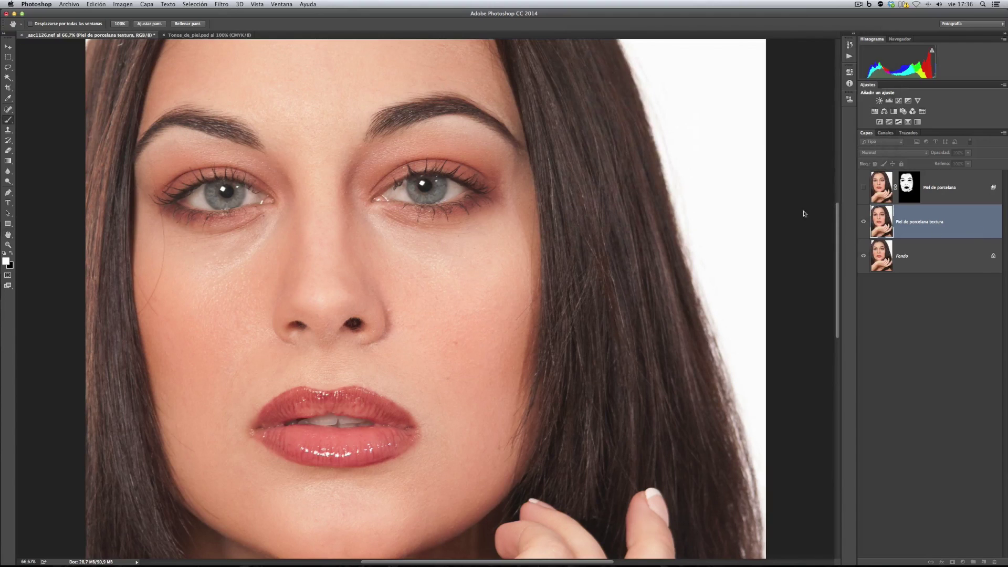
{"action": "left_click", "coordinate": [221, 6]}
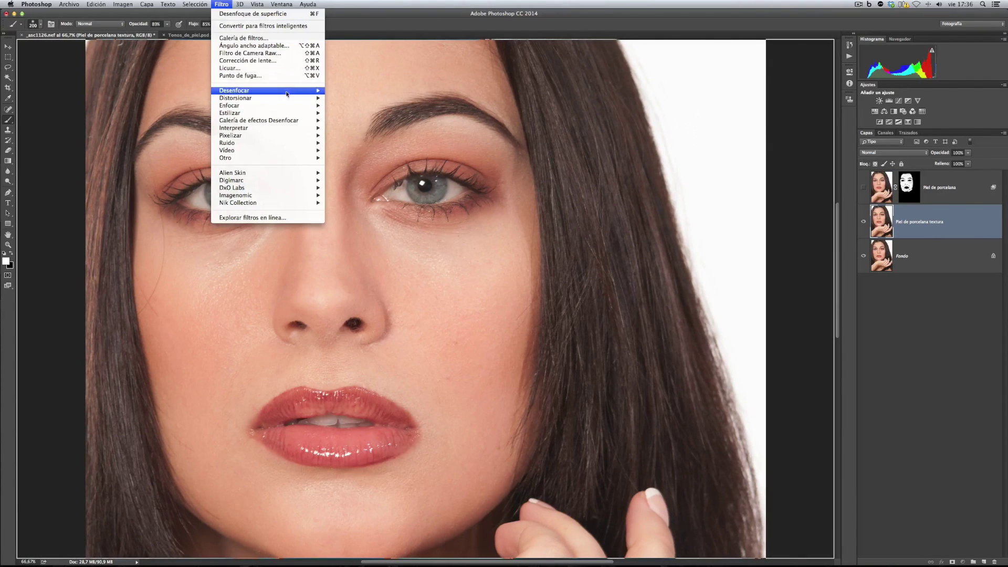
{"action": "mouse_move", "coordinate": [287, 93]}
{"action": "left_click", "coordinate": [391, 143]}
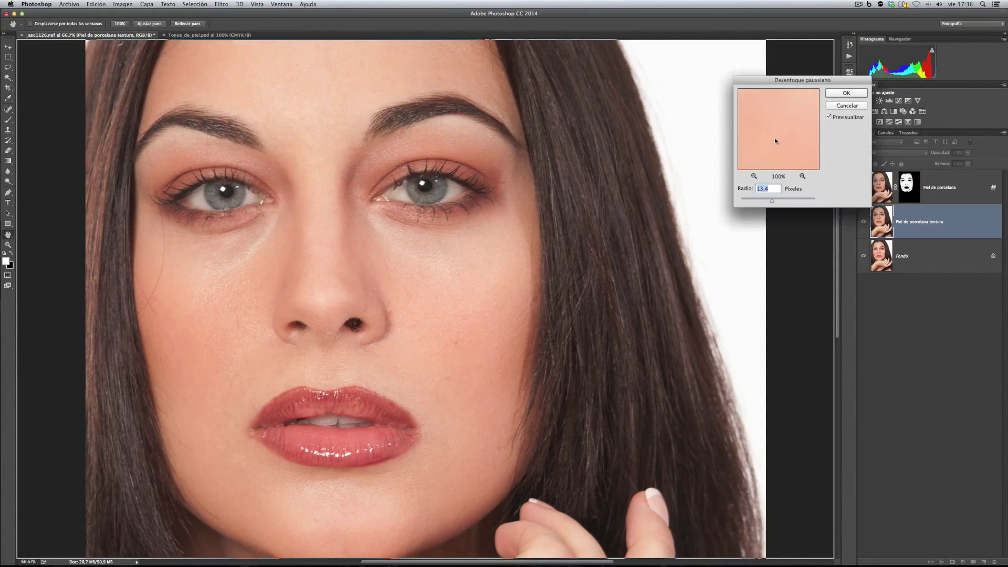
{"action": "left_click", "coordinate": [771, 200]}
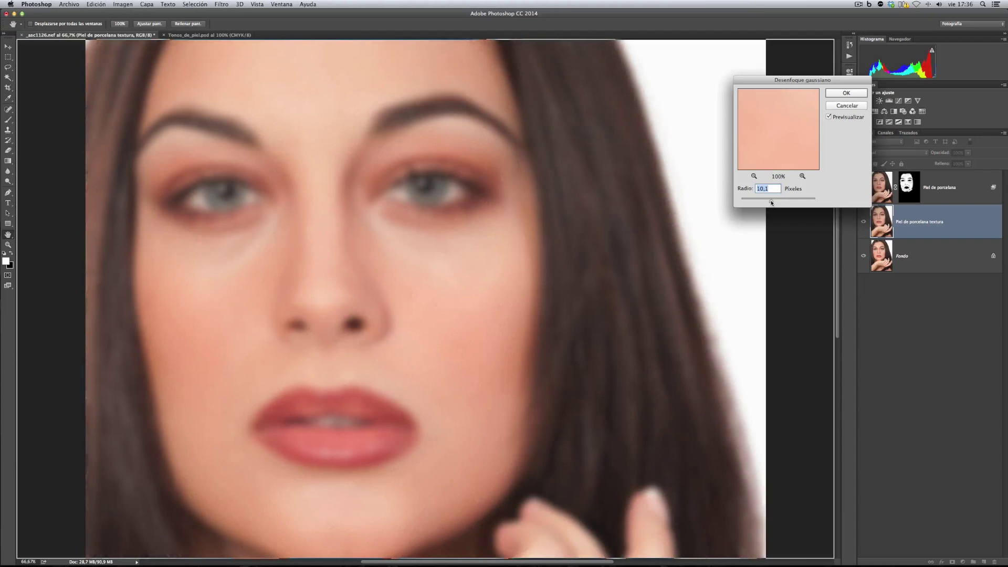
{"action": "left_click_drag", "start_coordinate": [771, 202], "coordinate": [772, 202]}
{"action": "left_click", "coordinate": [771, 200]}
{"action": "left_click", "coordinate": [846, 93]}
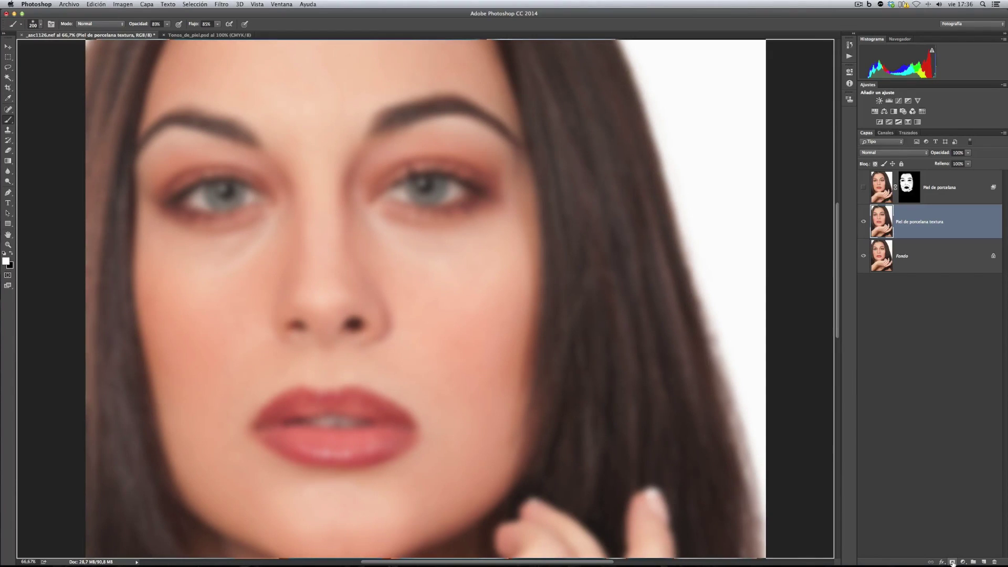
Add a black mask to the Piel de porcelana textura layer and paint white over the forehead to reveal the blur.
{"action": "left_click", "coordinate": [952, 562], "text": "alt"}
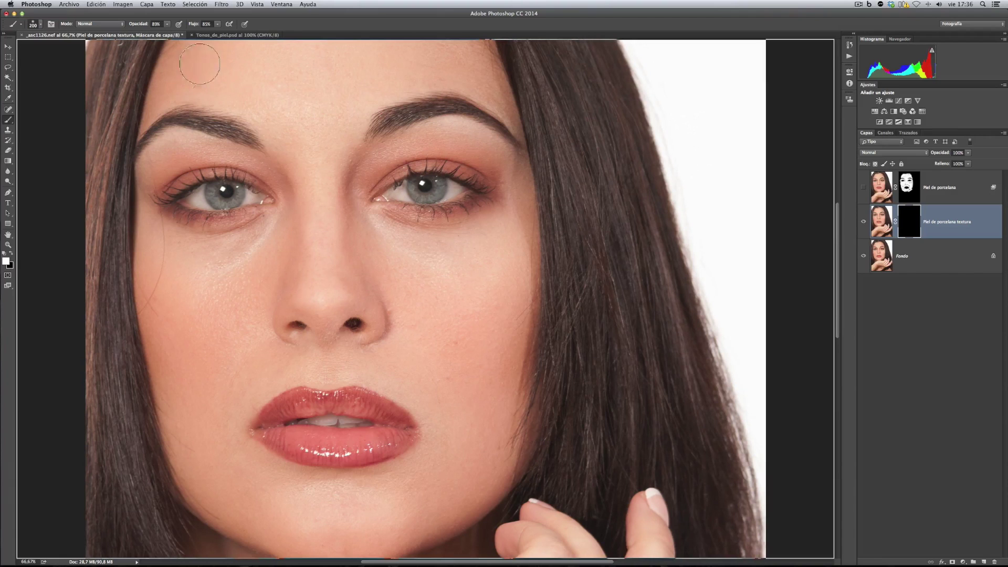
{"action": "mouse_move", "coordinate": [433, 66]}
{"action": "left_mouse_down"}
{"action": "mouse_move", "coordinate": [360, 50]}
{"action": "mouse_move", "coordinate": [212, 58]}
{"action": "left_mouse_up"}
{"action": "scroll", "coordinate": [331, 134], "scroll_direction": "up", "scroll_amount": 3}
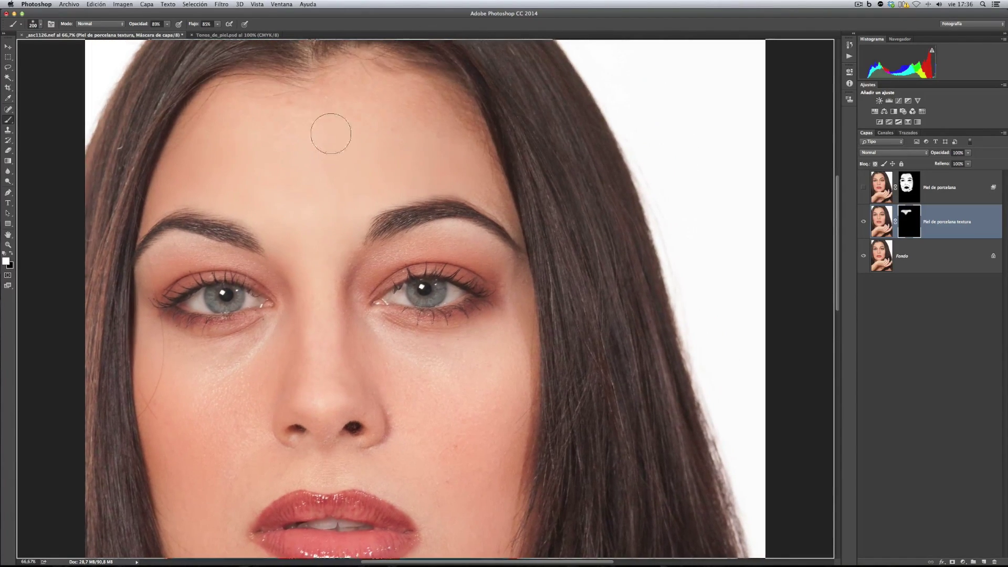
{"action": "mouse_move", "coordinate": [351, 79]}
{"action": "left_mouse_down"}
{"action": "mouse_move", "coordinate": [400, 113]}
{"action": "mouse_move", "coordinate": [441, 121]}
{"action": "mouse_move", "coordinate": [473, 173]}
{"action": "left_mouse_up"}
Adjust the brush size and reveal the Gaussian blur near the eyebrows and down the bridge of the nose.
{"action": "key", "text": "bracketleft"}
{"action": "key", "text": "bracketleft"}
{"action": "key", "text": "bracketleft"}
{"action": "key", "text": "bracketleft"}
{"action": "key", "text": "bracketleft"}
{"action": "key", "text": "bracketright"}
{"action": "key", "text": "bracketright"}
{"action": "key", "text": "bracketright"}
{"action": "mouse_move", "coordinate": [333, 270]}
{"action": "left_mouse_down"}
{"action": "mouse_move", "coordinate": [312, 298]}
{"action": "mouse_move", "coordinate": [286, 278]}
{"action": "left_mouse_up"}
Resize the brush for the narrow areas and reveal the Gaussian blur beneath the eyes and over the cheeks.
{"action": "key", "text": "bracketleft"}
{"action": "key", "text": "bracketleft"}
{"action": "key", "text": "bracketright"}
{"action": "key", "text": "bracketright"}
{"action": "key", "text": "bracketright"}
{"action": "key", "text": "bracketright"}
{"action": "left_click_drag", "start_coordinate": [237, 354], "coordinate": [220, 357]}
{"action": "left_click_drag", "start_coordinate": [453, 324], "coordinate": [336, 206]}
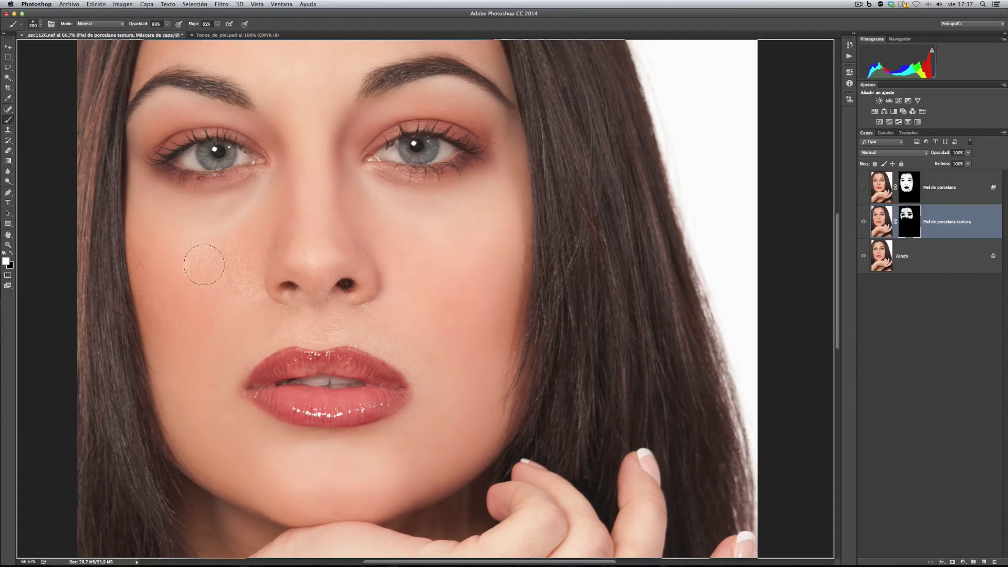
Paint on the mask with the brush at 200 to smooth the remaining cheek skin, the nose and the area above the lips.
{"action": "mouse_move", "coordinate": [153, 254]}
{"action": "left_mouse_down"}
{"action": "mouse_move", "coordinate": [147, 282]}
{"action": "mouse_move", "coordinate": [220, 287]}
{"action": "mouse_move", "coordinate": [253, 228]}
{"action": "mouse_move", "coordinate": [258, 239]}
{"action": "mouse_move", "coordinate": [304, 222]}
{"action": "mouse_move", "coordinate": [320, 277]}
{"action": "mouse_move", "coordinate": [314, 320]}
{"action": "left_mouse_up"}
{"action": "mouse_move", "coordinate": [337, 315]}
{"action": "left_mouse_down"}
{"action": "mouse_move", "coordinate": [357, 305]}
{"action": "mouse_move", "coordinate": [344, 291]}
{"action": "left_mouse_up"}
{"action": "mouse_move", "coordinate": [276, 292]}
{"action": "left_mouse_down"}
{"action": "mouse_move", "coordinate": [252, 281]}
{"action": "mouse_move", "coordinate": [263, 293]}
{"action": "mouse_move", "coordinate": [252, 292]}
{"action": "mouse_move", "coordinate": [256, 269]}
{"action": "left_mouse_up"}
{"action": "mouse_move", "coordinate": [311, 301]}
{"action": "left_mouse_down"}
{"action": "mouse_move", "coordinate": [370, 284]}
{"action": "mouse_move", "coordinate": [355, 266]}
{"action": "mouse_move", "coordinate": [335, 275]}
{"action": "mouse_move", "coordinate": [365, 271]}
{"action": "mouse_move", "coordinate": [347, 240]}
{"action": "mouse_move", "coordinate": [356, 240]}
{"action": "mouse_move", "coordinate": [301, 276]}
{"action": "mouse_move", "coordinate": [274, 278]}
{"action": "mouse_move", "coordinate": [276, 288]}
{"action": "mouse_move", "coordinate": [361, 296]}
{"action": "mouse_move", "coordinate": [360, 310]}
{"action": "mouse_move", "coordinate": [385, 280]}
{"action": "left_mouse_up"}
Shrink the brush to 60 and reveal the blur around the eyes and eyebrows and along the forehead's hairline.
{"action": "key", "text": "bracketleft"}
{"action": "key", "text": "bracketleft"}
{"action": "key", "text": "bracketleft"}
{"action": "mouse_move", "coordinate": [270, 178]}
{"action": "left_mouse_down"}
{"action": "mouse_move", "coordinate": [275, 155]}
{"action": "mouse_move", "coordinate": [283, 179]}
{"action": "mouse_move", "coordinate": [353, 158]}
{"action": "left_mouse_up"}
{"action": "left_click_drag", "start_coordinate": [493, 137], "coordinate": [444, 104]}
{"action": "left_click_drag", "start_coordinate": [303, 125], "coordinate": [365, 227]}
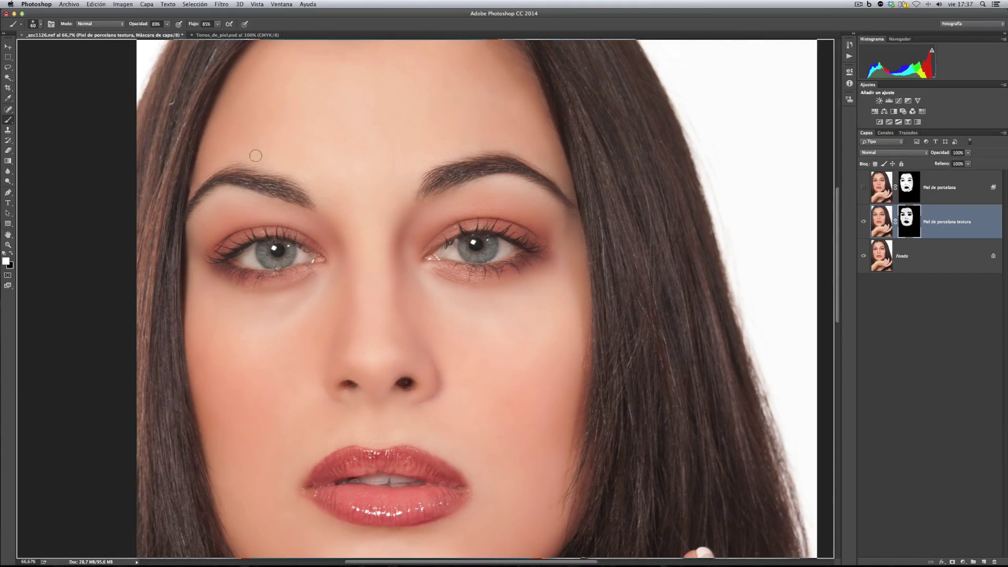
{"action": "left_click_drag", "start_coordinate": [465, 88], "coordinate": [476, 138]}
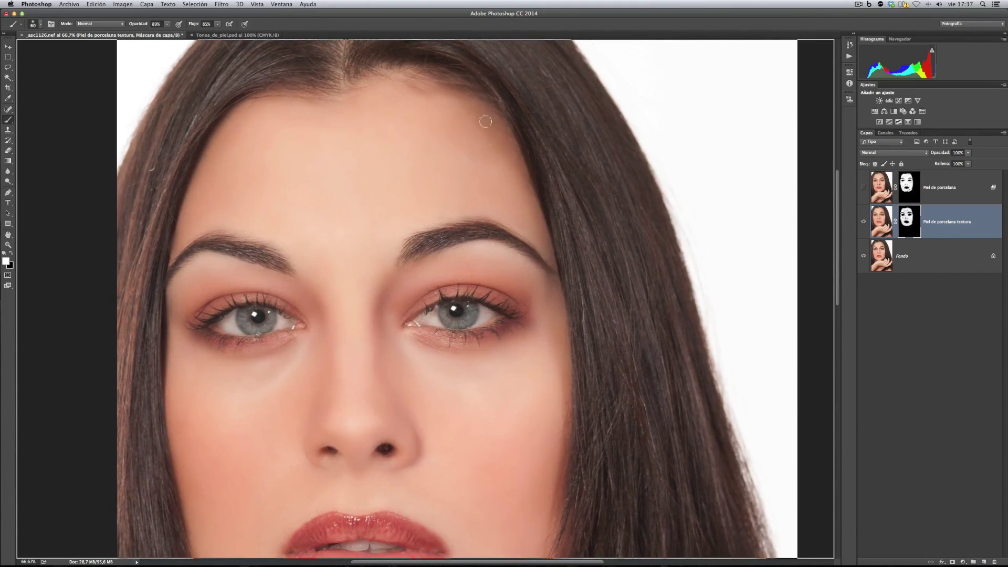
{"action": "scroll", "coordinate": [303, 158], "scroll_direction": "down", "scroll_amount": 5}
{"action": "scroll", "coordinate": [303, 158], "scroll_direction": "left", "scroll_amount": 5}
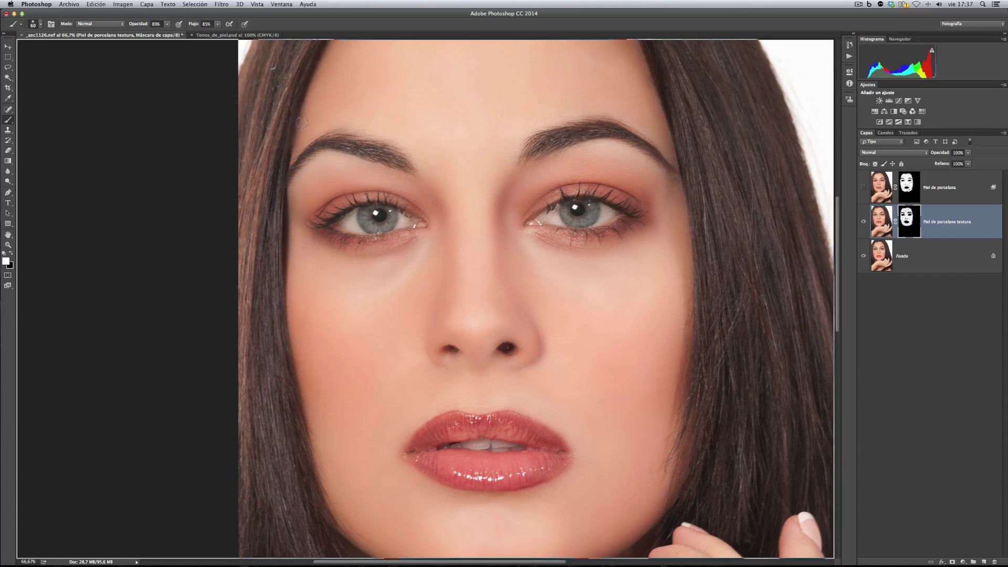
Touch up the mask between the eyebrows with black, and restore white as the painting color.
{"action": "left_click", "coordinate": [12, 253]}
{"action": "left_click", "coordinate": [470, 172]}
{"action": "left_click", "coordinate": [12, 252]}
Hide and show the Piel de porcelana textura layer to compare the face with and without the Gaussian blur.
{"action": "left_click", "coordinate": [863, 222]}
{"action": "left_click", "coordinate": [863, 222]}
{"action": "left_click", "coordinate": [863, 222]}
{"action": "left_click", "coordinate": [864, 222]}
{"action": "left_click_drag", "start_coordinate": [598, 312], "coordinate": [523, 235]}
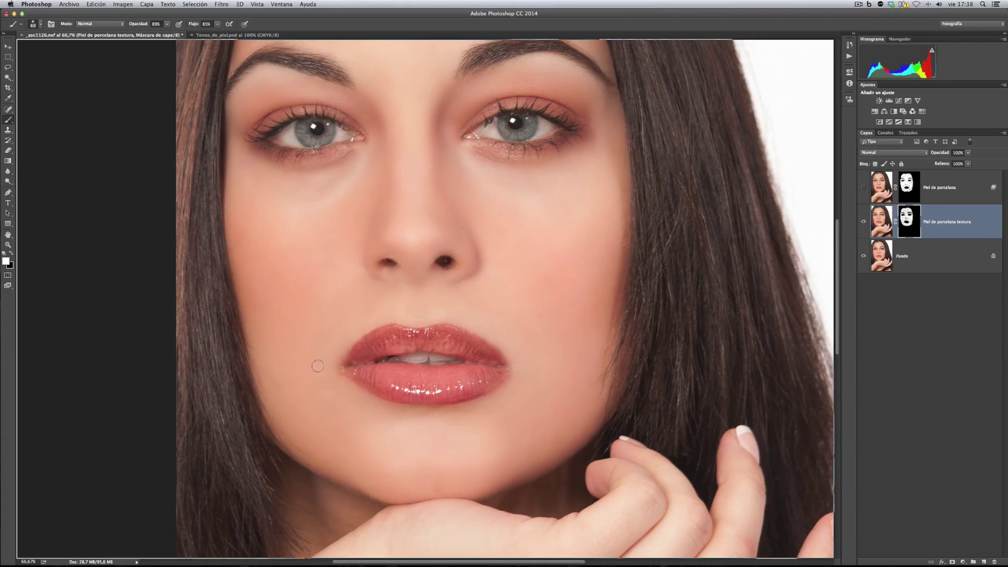
Try painting on the Piel de porcelana textura layer's image, undo the stroke and select its mask again.
{"action": "left_click", "coordinate": [958, 217]}
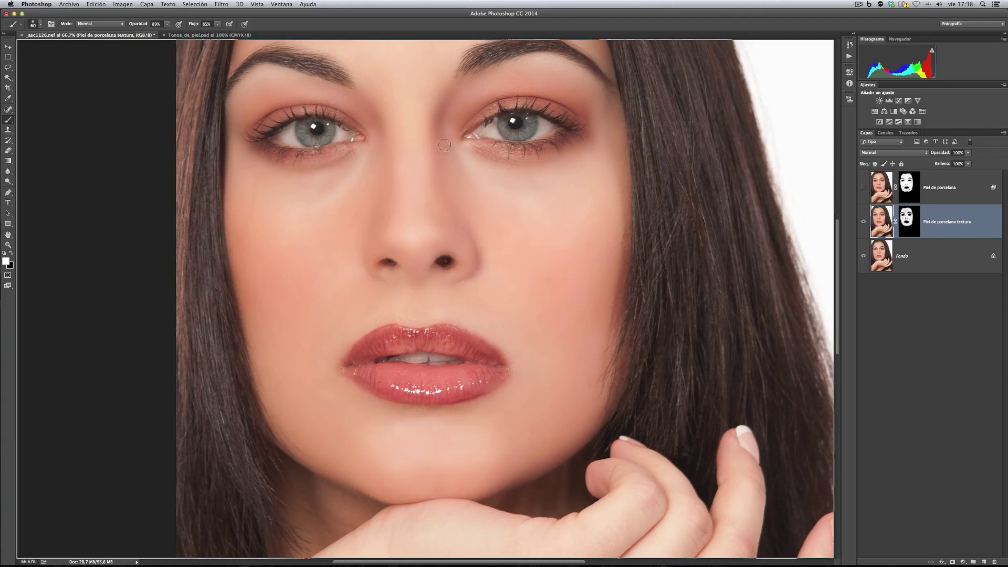
{"action": "scroll", "coordinate": [444, 145], "scroll_direction": "up", "scroll_amount": 3}
{"action": "left_click_drag", "start_coordinate": [620, 202], "coordinate": [613, 280]}
{"action": "key", "text": "super+z"}
{"action": "left_click", "coordinate": [906, 227]}
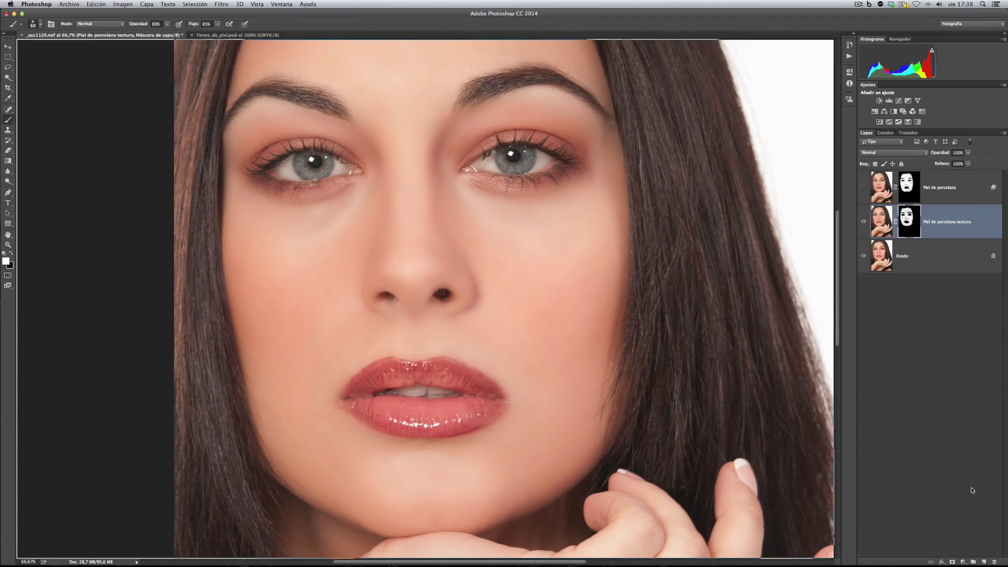
Create a layer named textura above Piel de porcelana textura, in Superponer mode and filled with its neutral 50% gray.
{"action": "left_click", "coordinate": [984, 562]}
{"action": "left_click", "coordinate": [985, 562], "text": "alt"}
{"action": "left_click_drag", "start_coordinate": [580, 124], "coordinate": [556, 89]}
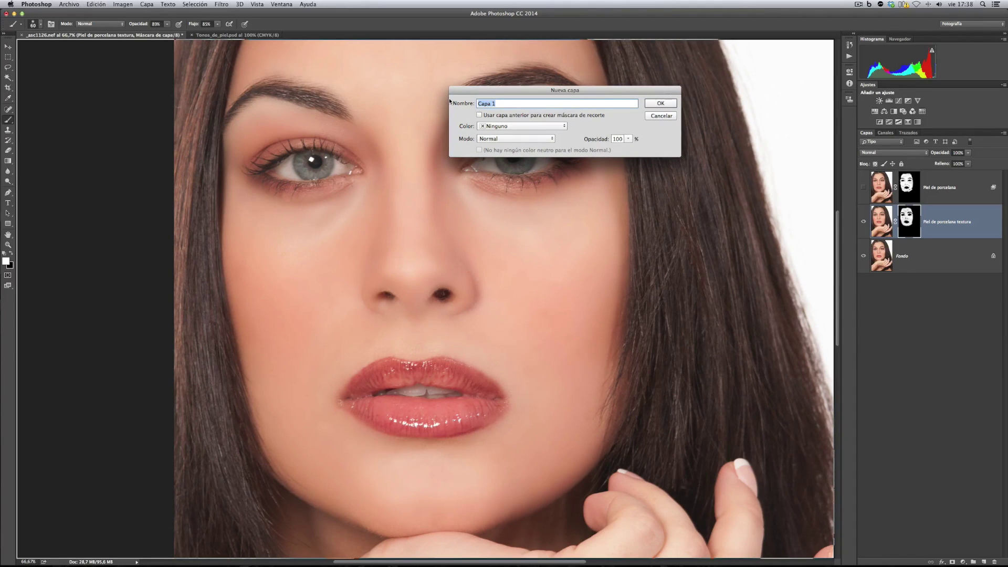
{"action": "type", "text": "t"}
{"action": "left_click", "coordinate": [547, 140]}
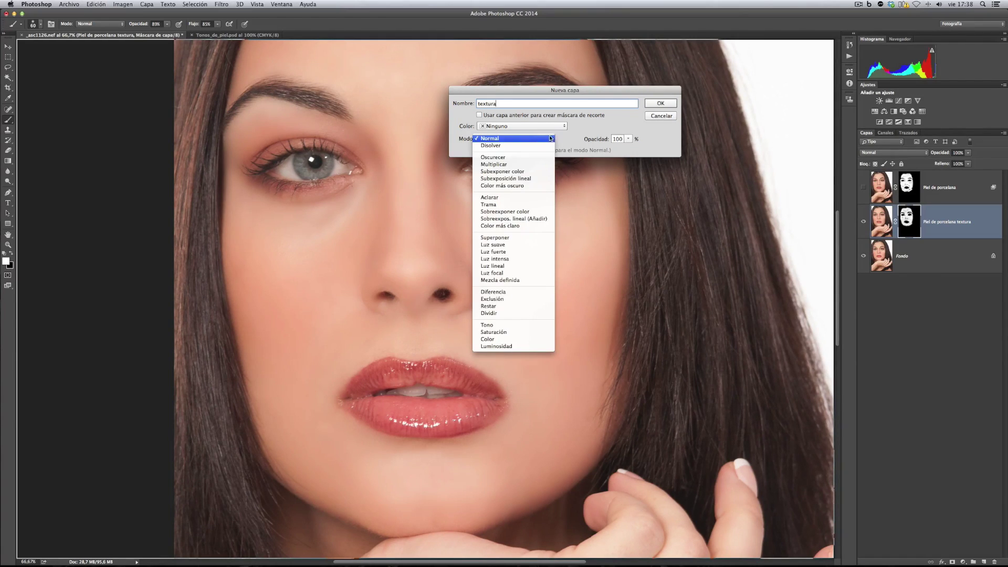
{"action": "left_click", "coordinate": [540, 238]}
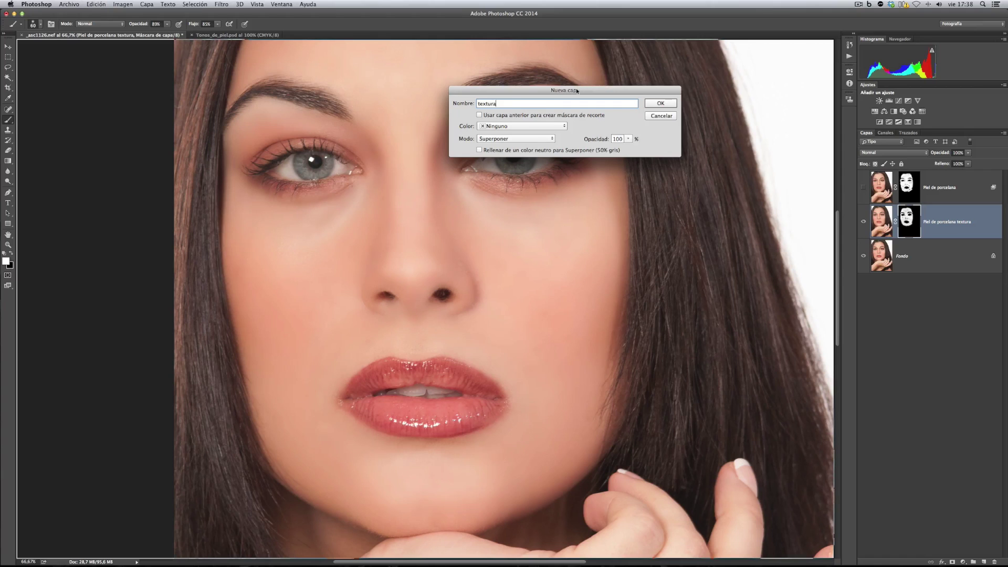
{"action": "left_click_drag", "start_coordinate": [576, 91], "coordinate": [619, 80]}
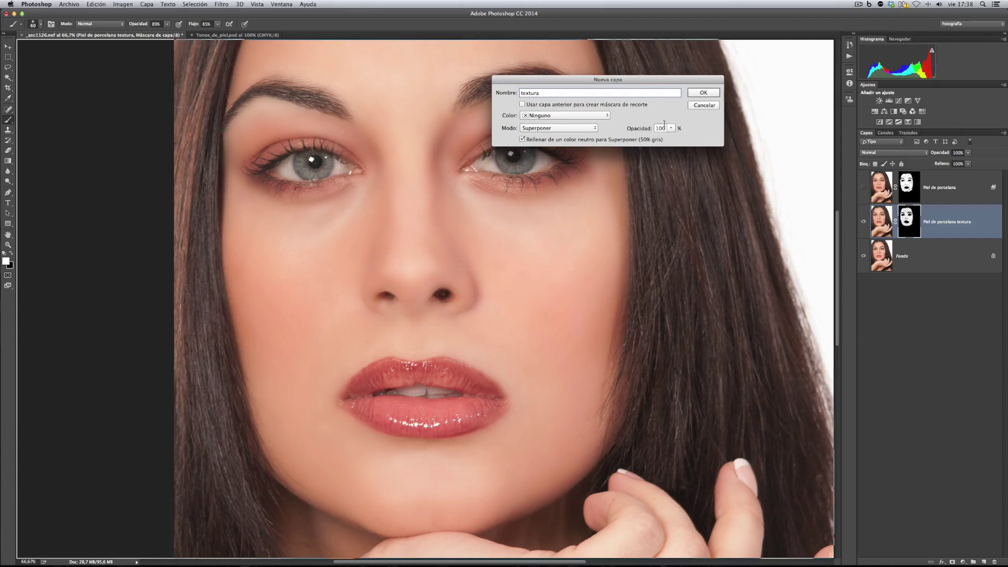
{"action": "left_click", "coordinate": [704, 93]}
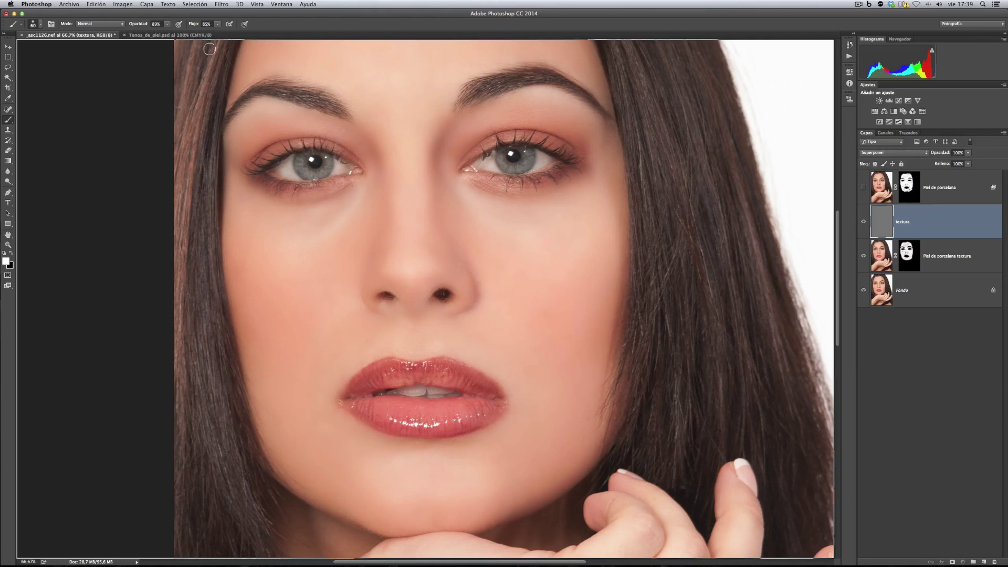
Apply the Granulado texture filter to the textura layer with intensity 37 and Normal grain type, adjusting the contrast slightly.
{"action": "left_click", "coordinate": [221, 5]}
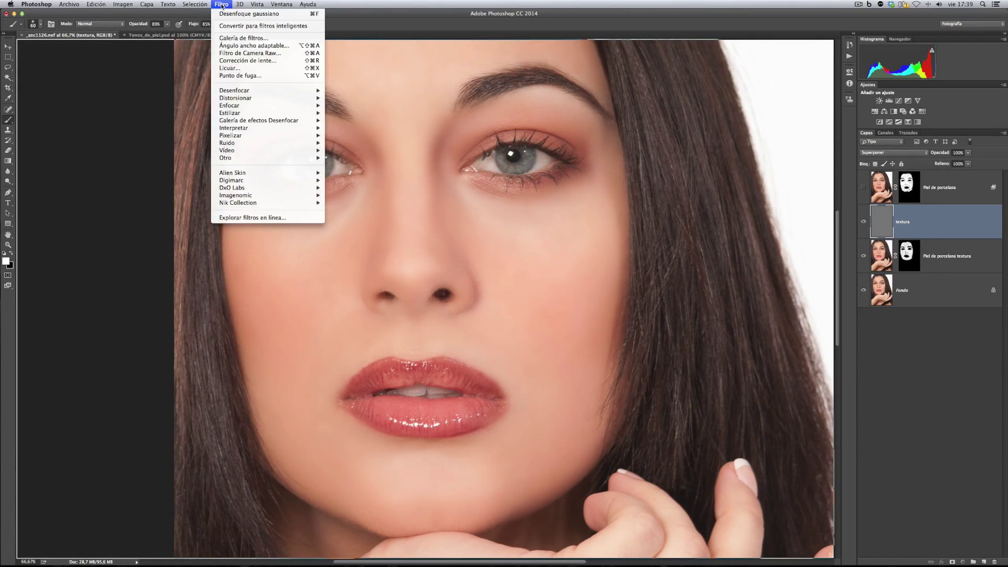
{"action": "key", "text": "Escape"}
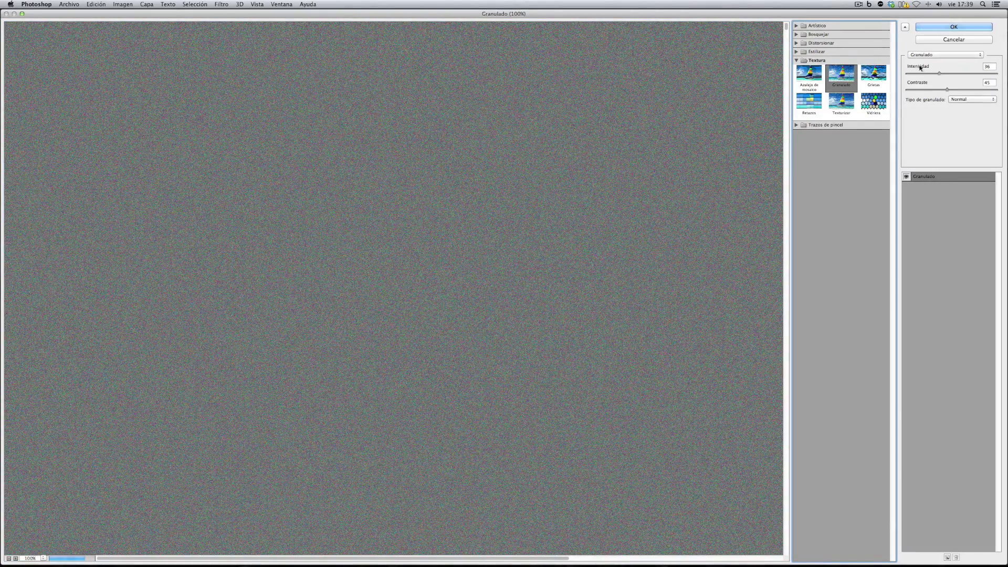
{"action": "left_click_drag", "start_coordinate": [939, 74], "coordinate": [939, 75]}
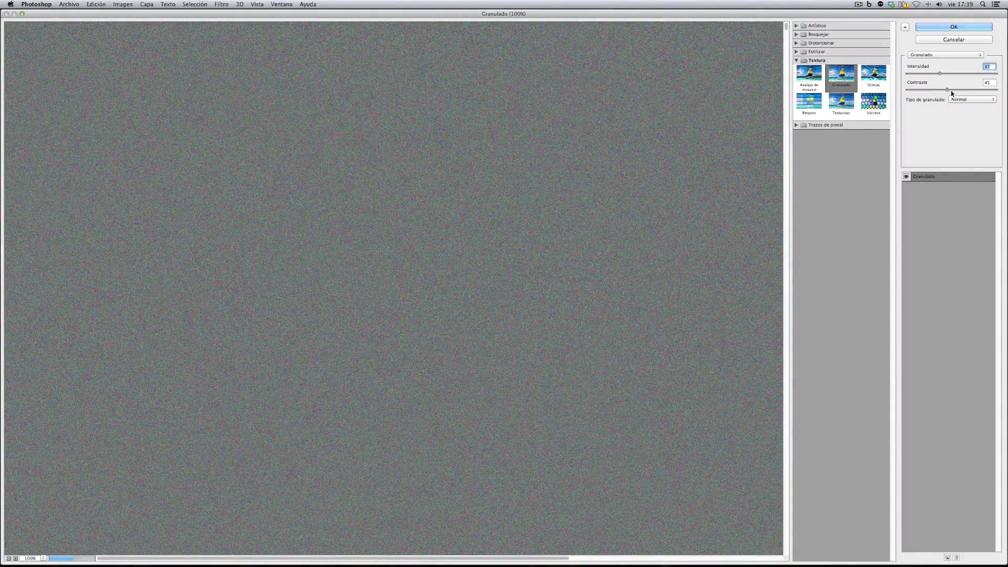
{"action": "left_click_drag", "start_coordinate": [947, 89], "coordinate": [951, 91]}
{"action": "left_click", "coordinate": [952, 27]}
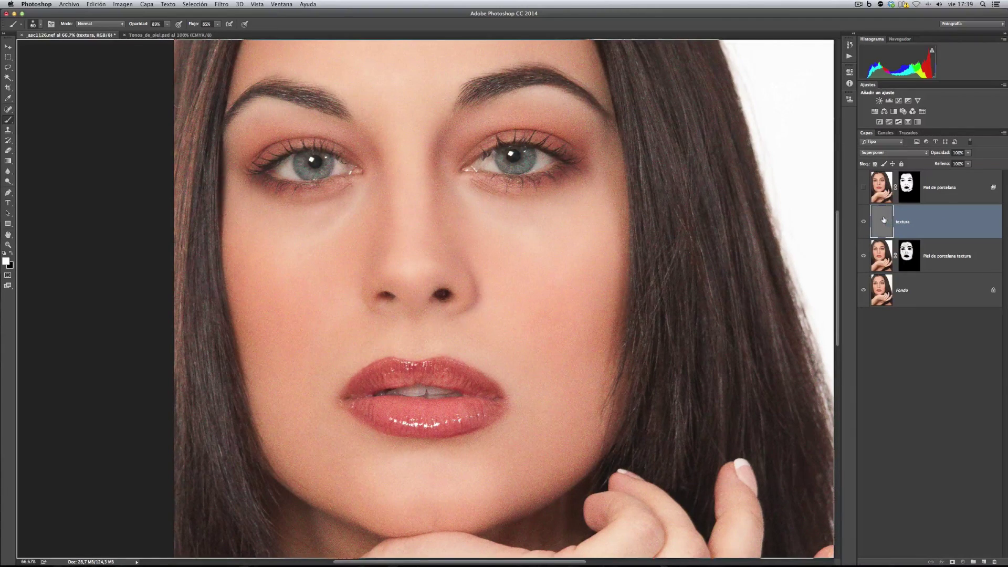
Desaturate the textura layer's grain while the two layers beneath it are hidden, and show those layers again.
{"action": "left_click_drag", "start_coordinate": [864, 257], "coordinate": [863, 290]}
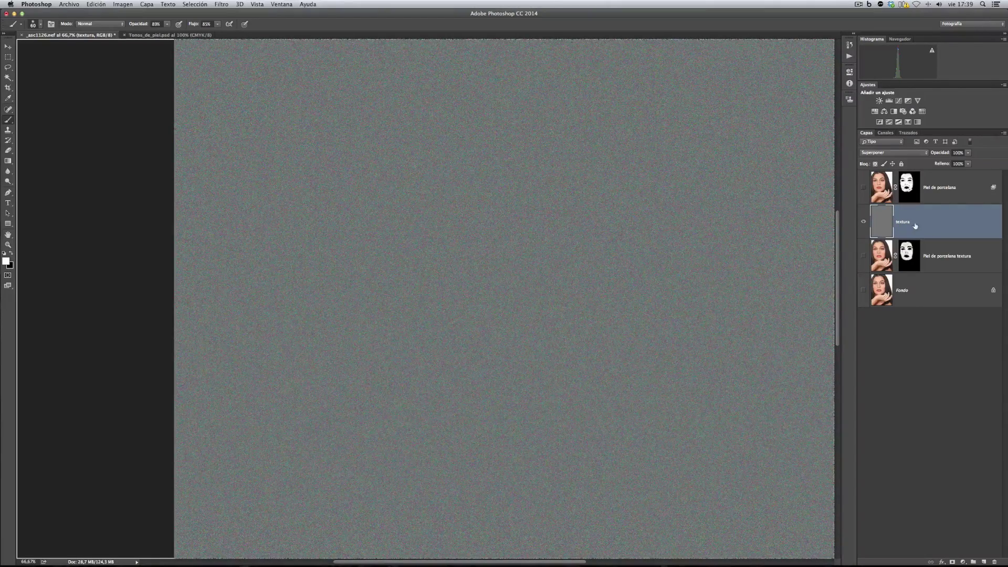
{"action": "left_click", "coordinate": [123, 5]}
{"action": "mouse_move", "coordinate": [158, 26]}
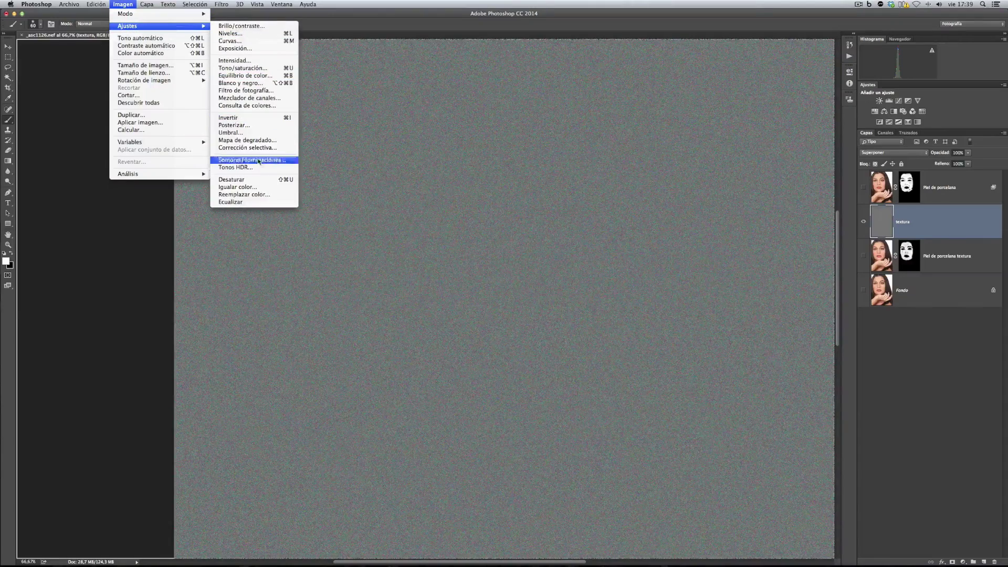
{"action": "left_click", "coordinate": [258, 179]}
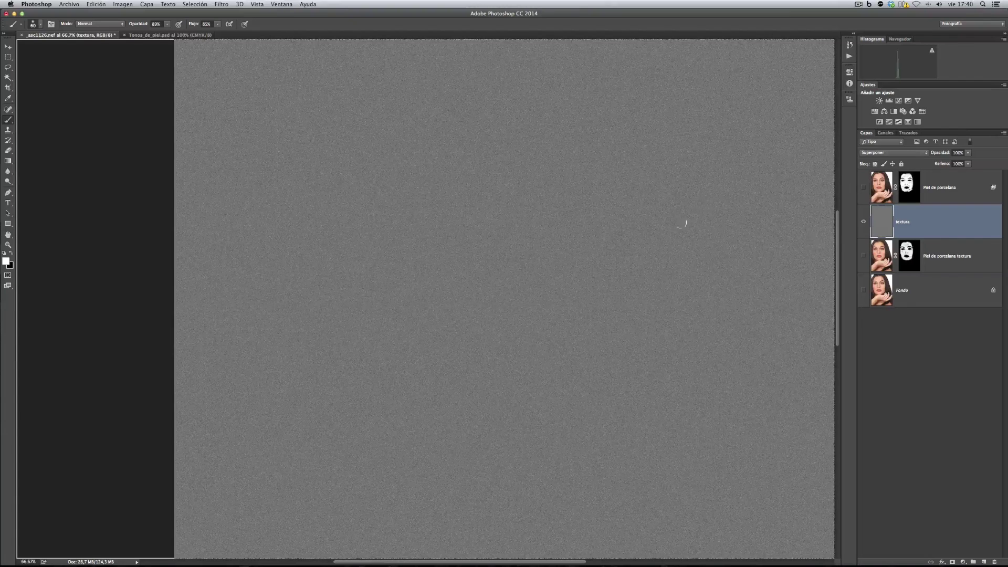
{"action": "left_click", "coordinate": [864, 256]}
{"action": "left_click", "coordinate": [864, 290]}
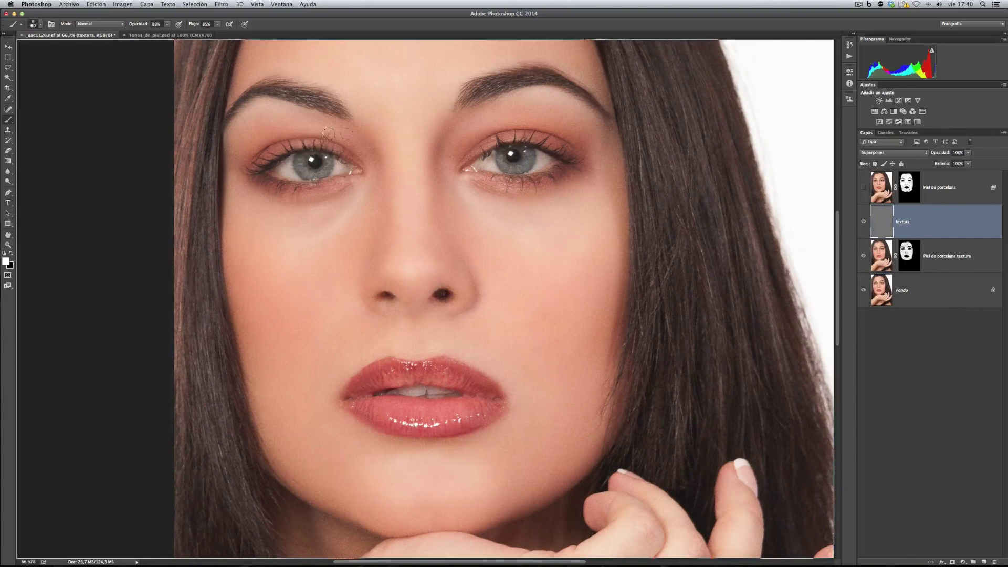
Clip the textura layer to the Piel de porcelana textura layer so the grain affects only the masked skin.
{"action": "left_click_drag", "start_coordinate": [548, 103], "coordinate": [537, 186]}
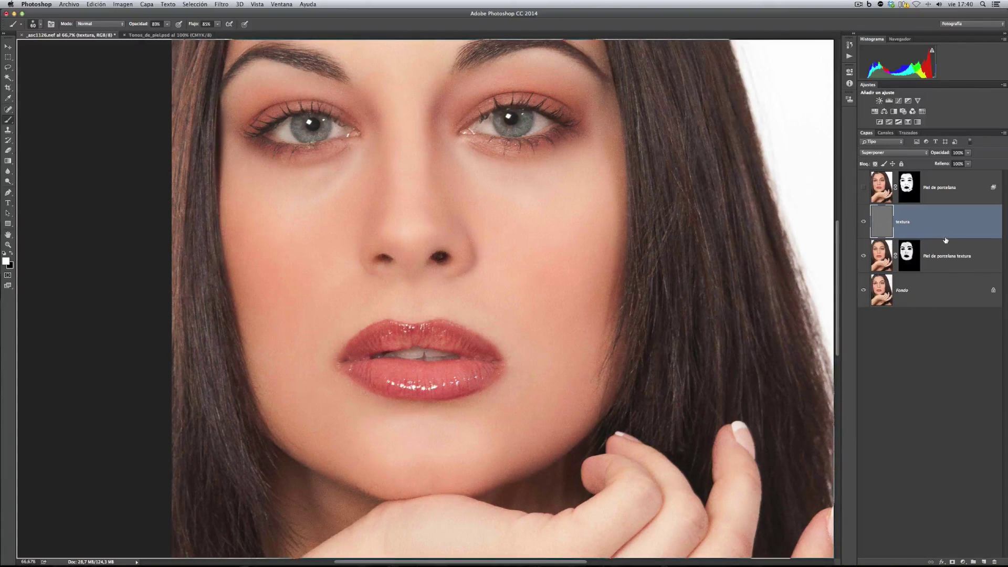
{"action": "left_click_drag", "start_coordinate": [945, 239], "coordinate": [945, 237]}
{"action": "left_click", "coordinate": [945, 237], "text": "alt"}
{"action": "left_click_drag", "start_coordinate": [653, 97], "coordinate": [625, 289]}
{"action": "scroll", "coordinate": [634, 140], "scroll_direction": "down", "scroll_amount": 5}
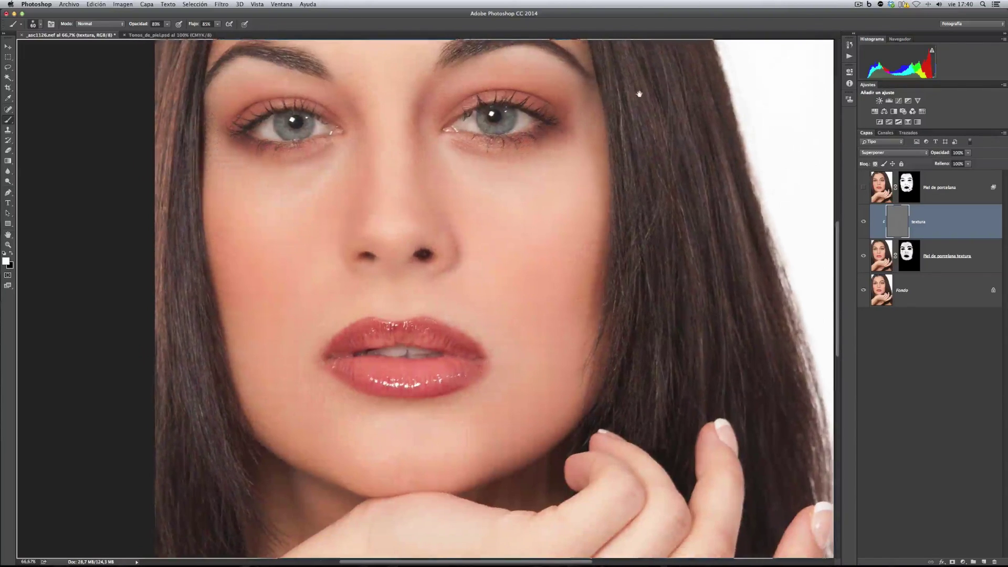
Examine the skin grain at 100% zoom, hiding and showing the textura layer to compare the face with and without it.
{"action": "key", "text": "super+plus"}
{"action": "left_click_drag", "start_coordinate": [646, 188], "coordinate": [499, 198]}
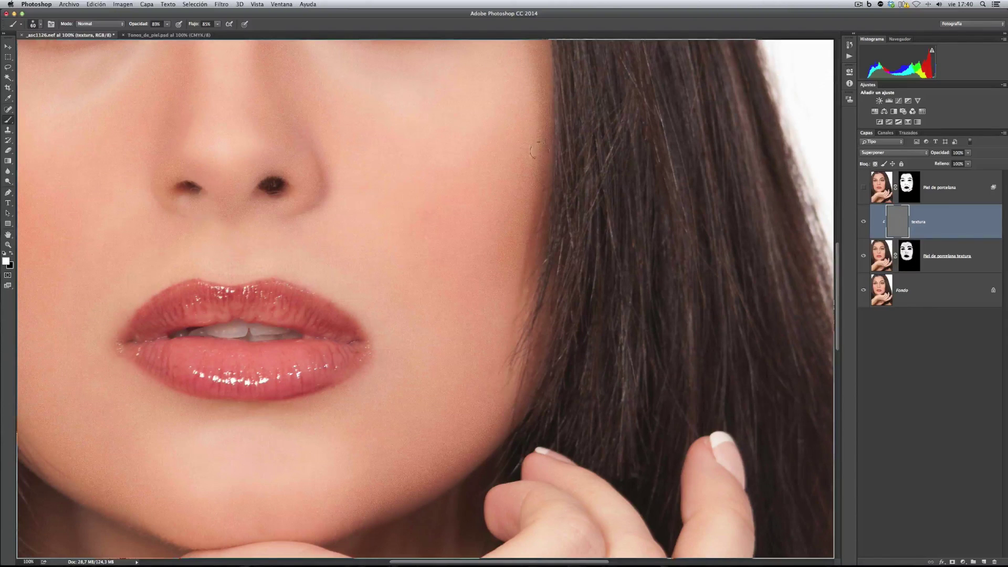
{"action": "left_click", "coordinate": [863, 224]}
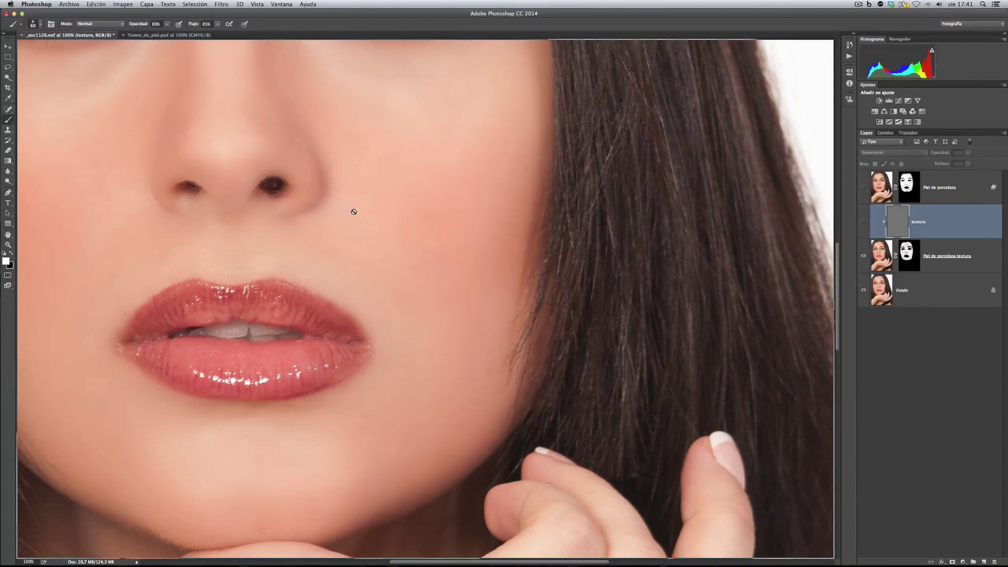
{"action": "left_click", "coordinate": [864, 224]}
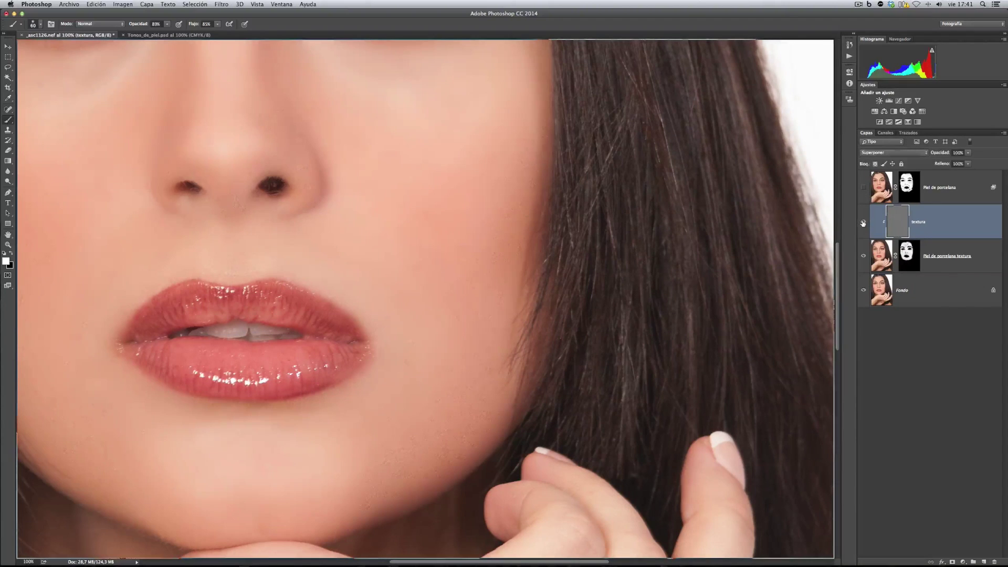
{"action": "left_click", "coordinate": [863, 222]}
{"action": "left_click", "coordinate": [863, 223]}
{"action": "left_click_drag", "start_coordinate": [410, 383], "coordinate": [384, 268]}
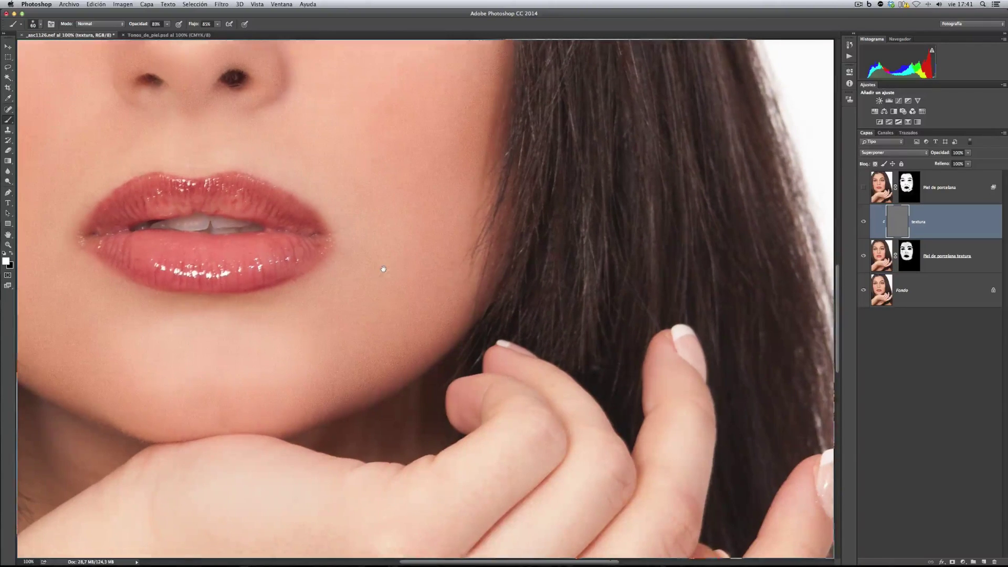
{"action": "left_click_drag", "start_coordinate": [443, 165], "coordinate": [569, 380]}
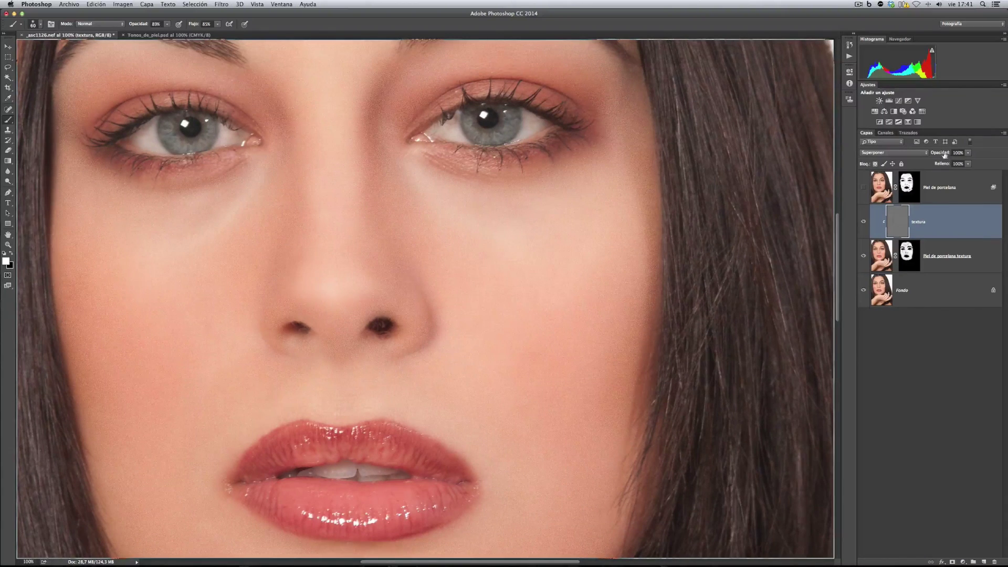
Lower the textura layer's opacity to 75% and view the whole face.
{"action": "left_click_drag", "start_coordinate": [947, 153], "coordinate": [928, 150]}
{"action": "key", "text": "super+minus"}
{"action": "key", "text": "super+minus"}
{"action": "key", "text": "super+minus"}
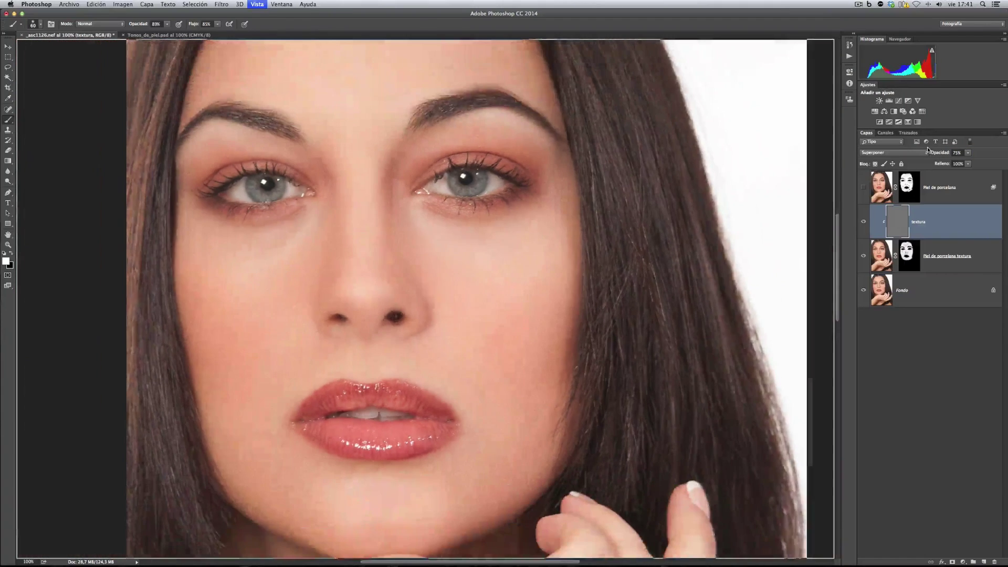